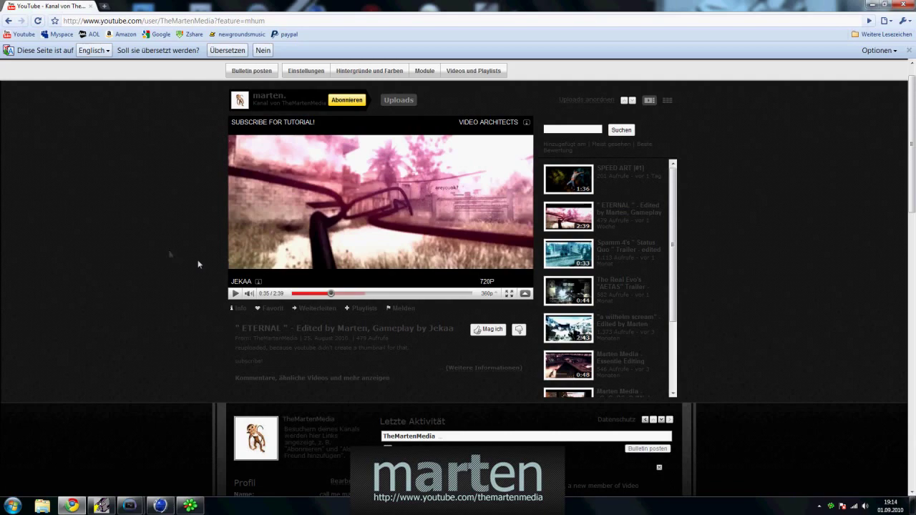
Minimize the YouTube browser window, then bring CINEMA 4D back to the front.
click(871, 3)
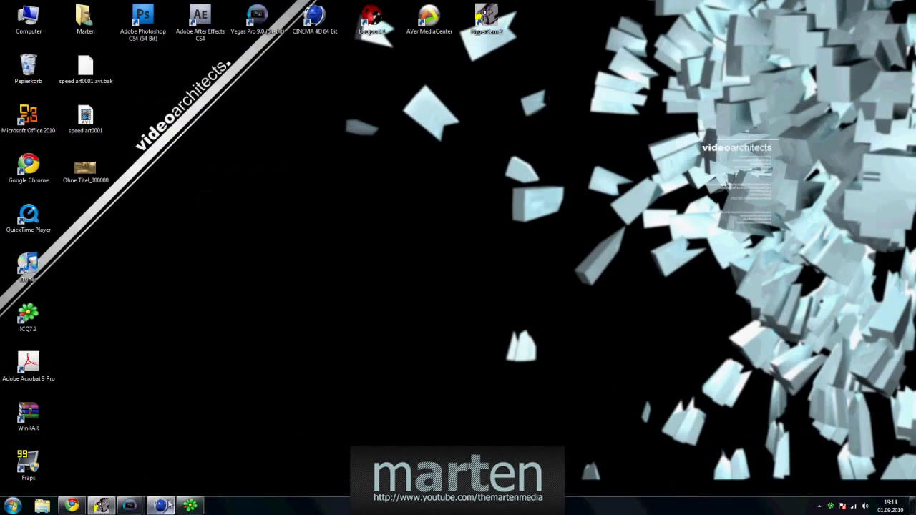
click(159, 506)
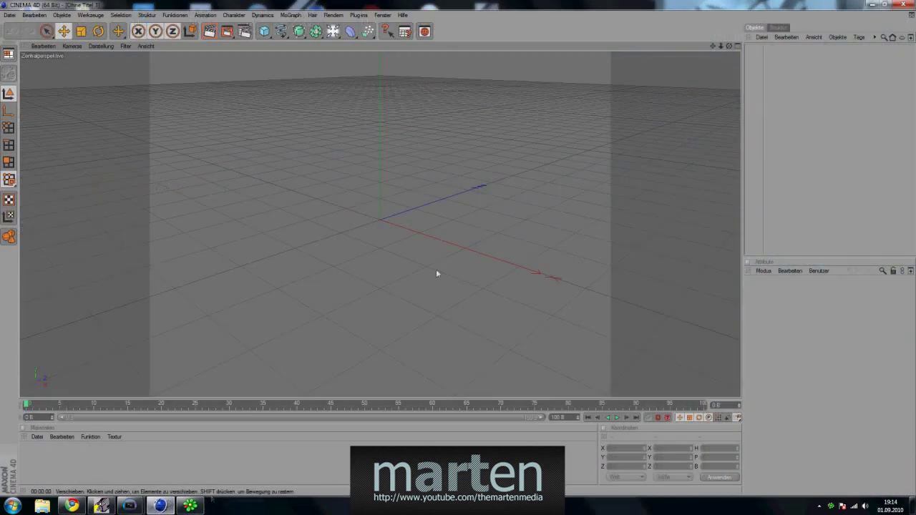
Load the 'cinematics 3d' render preset, make it active, and check its 1280 × 720, 241-frame output.
click(244, 31)
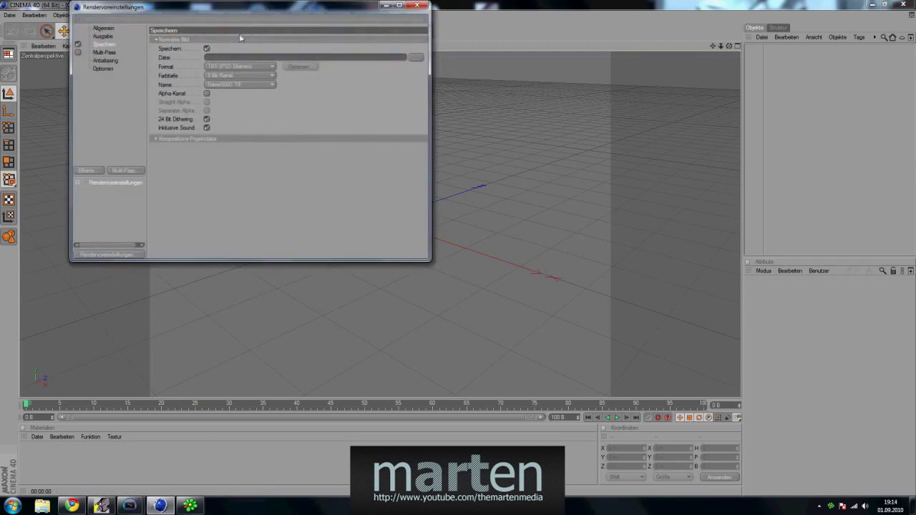
click(138, 258)
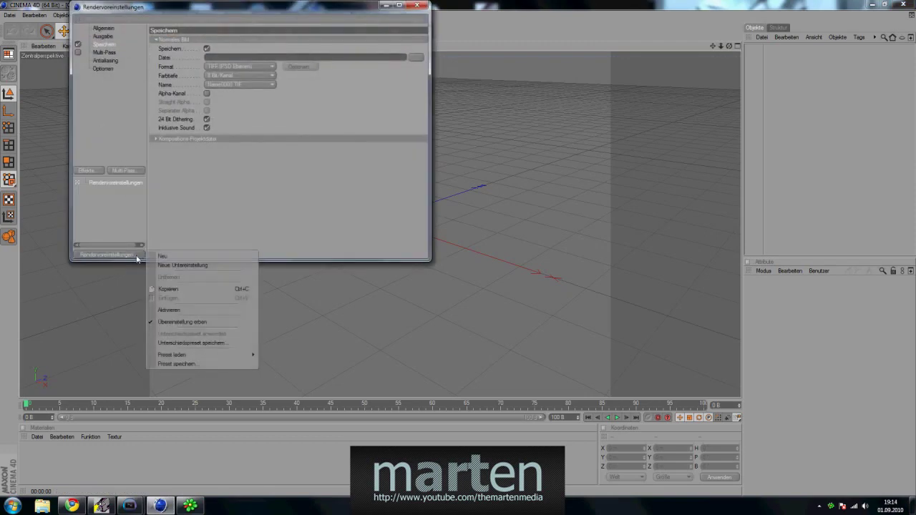
mouse_move(231, 354)
click(271, 355)
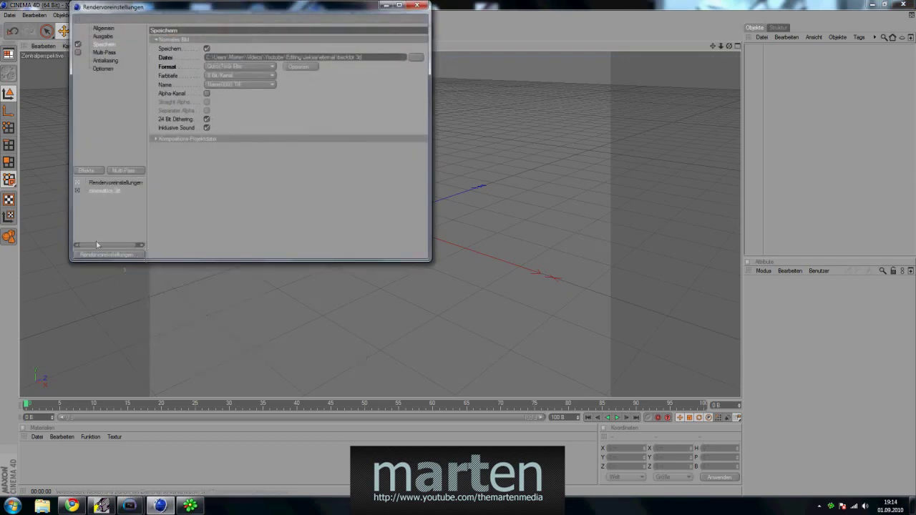
click(78, 192)
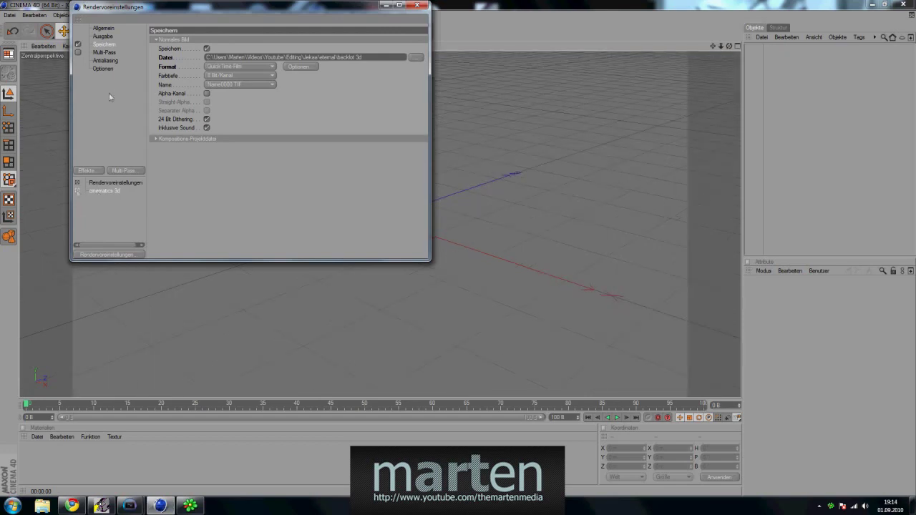
click(103, 36)
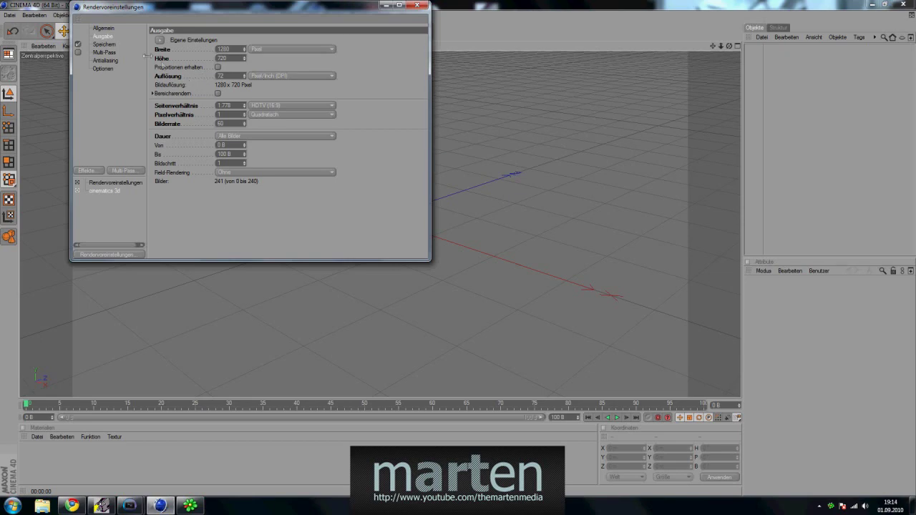
Set the render save file to 'backlot 3d' on the Desktop.
click(102, 45)
click(412, 57)
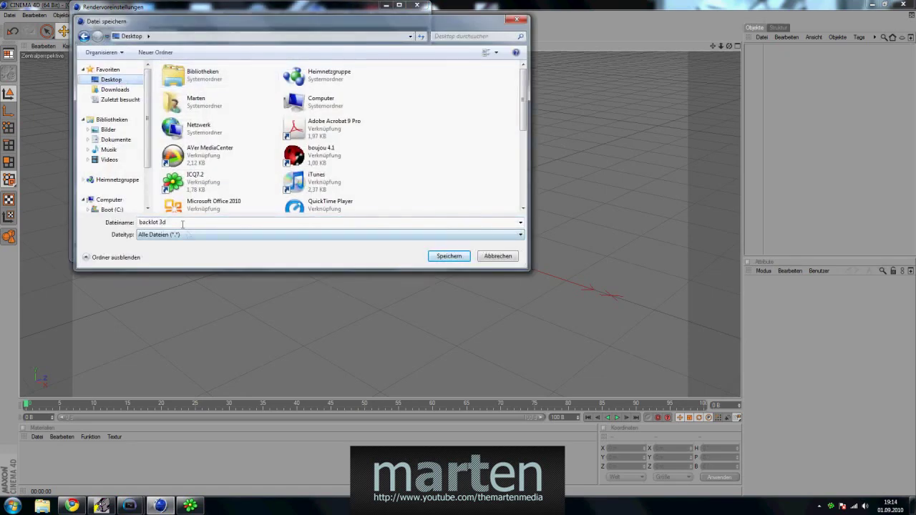
click(447, 257)
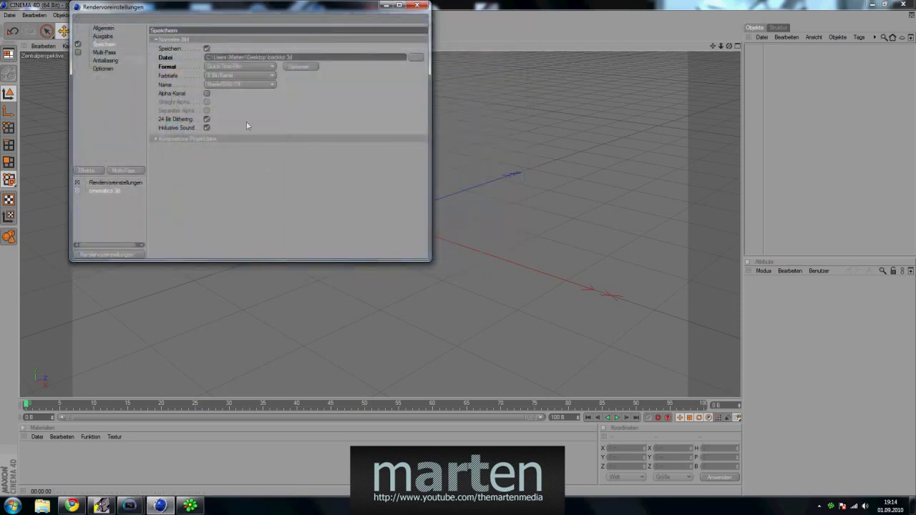
Keep QuickTime-Film output with Animation compression at best quality, then close Render Settings.
click(242, 67)
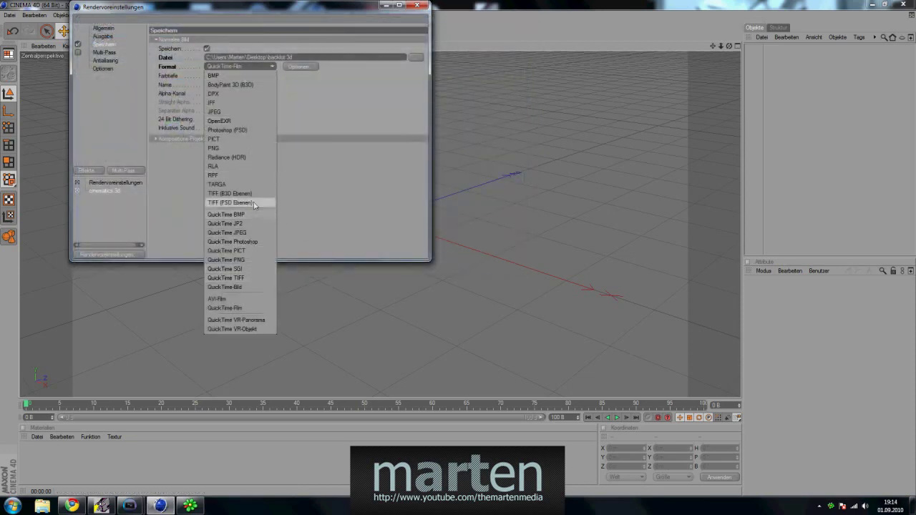
click(224, 308)
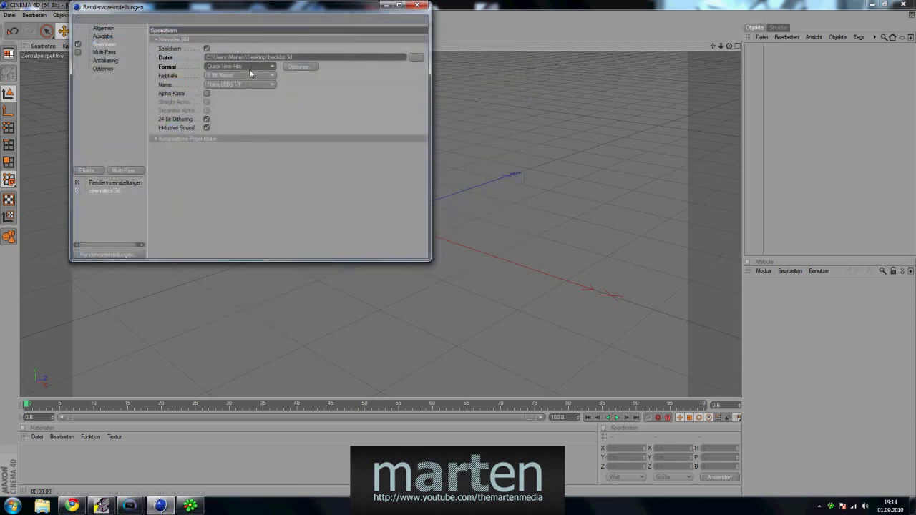
click(299, 66)
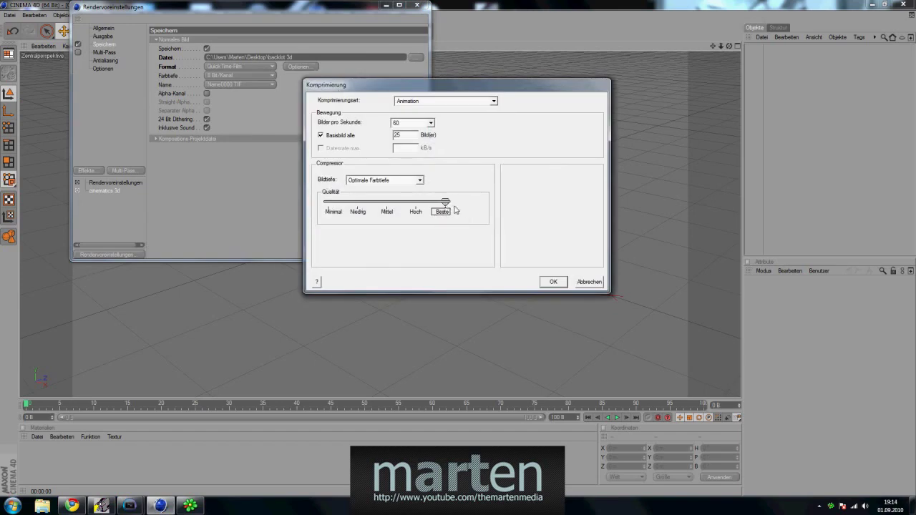
click(552, 281)
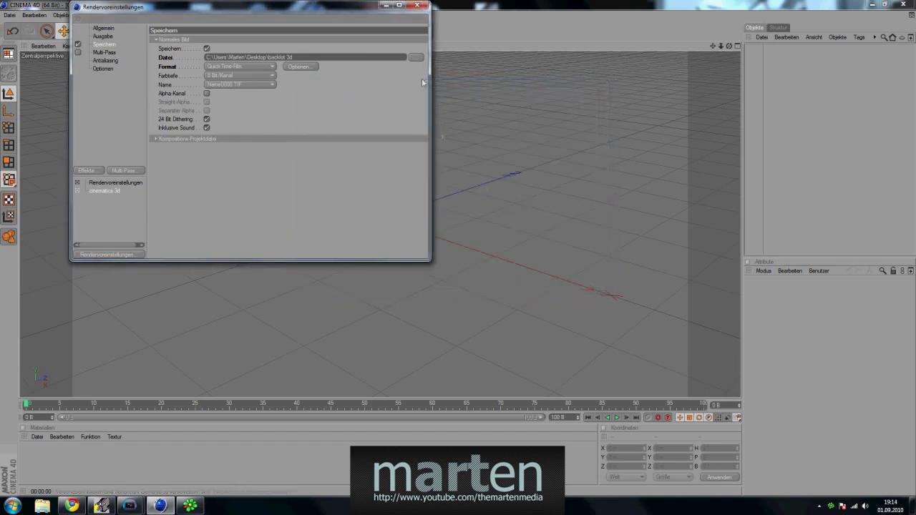
click(417, 5)
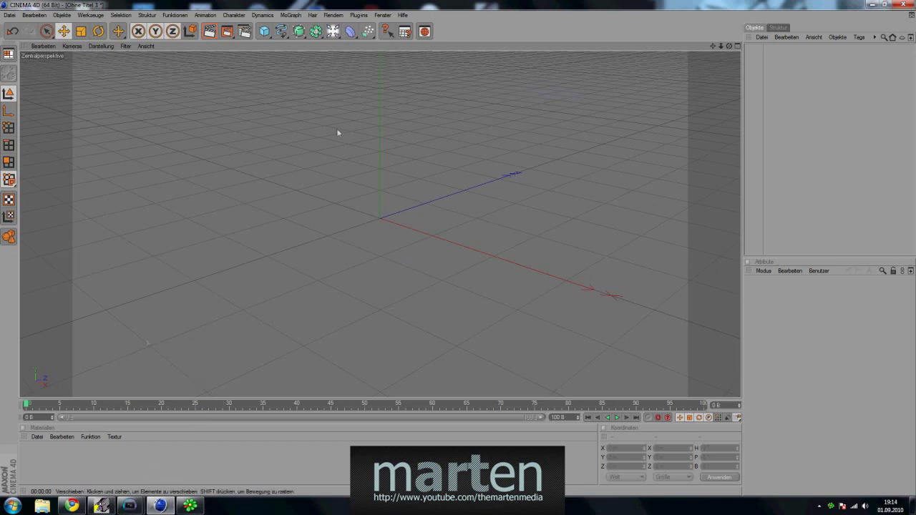
Add a light, delete it, and add a Background (Hintergrund) object instead.
click(333, 31)
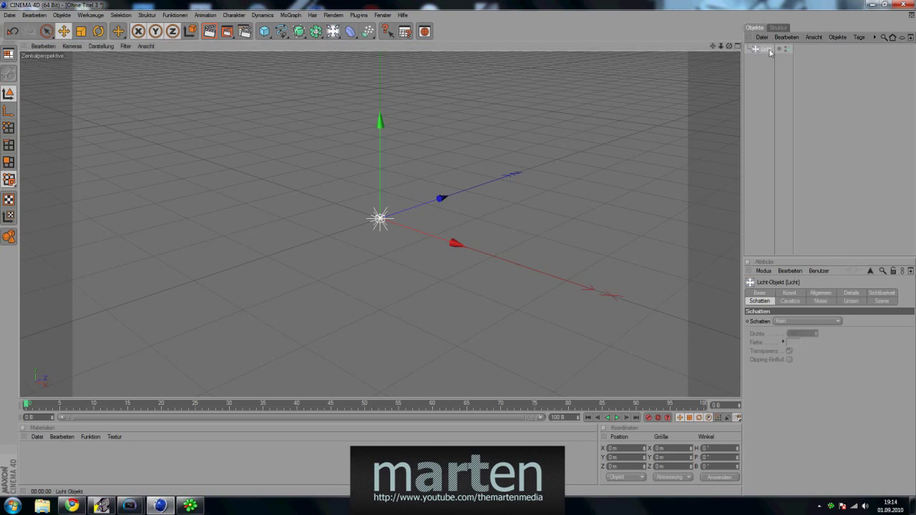
key(Delete)
drag(333, 31, 387, 111)
Create a new material using 'Ohne Titel_000000' as its colour texture, declining the project copy.
double_click(92, 450)
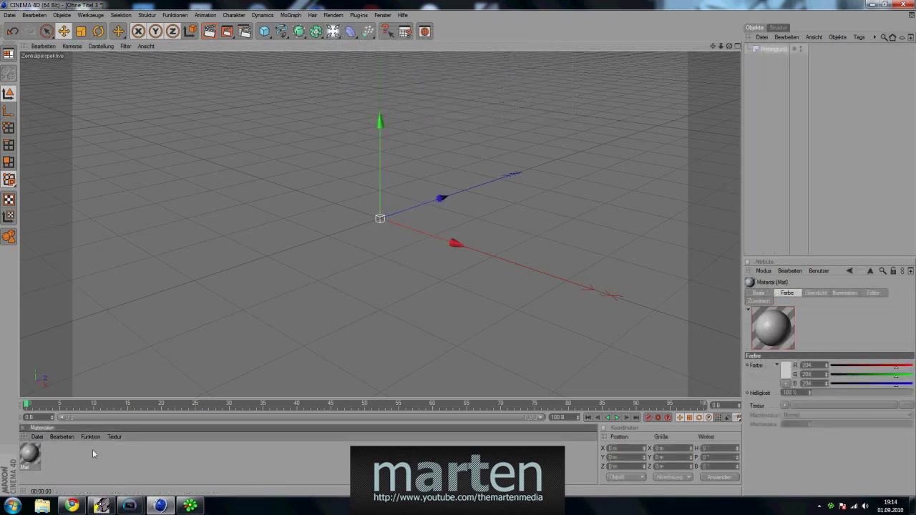
double_click(39, 451)
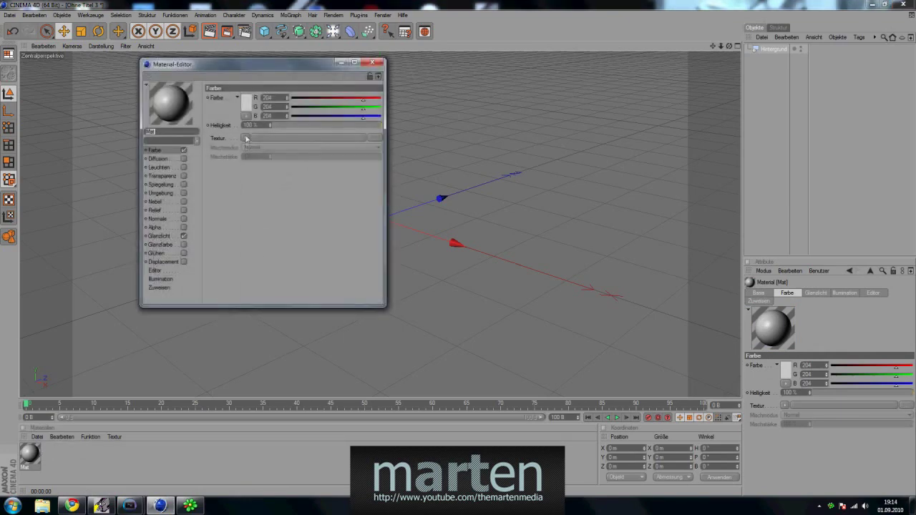
click(245, 138)
click(261, 154)
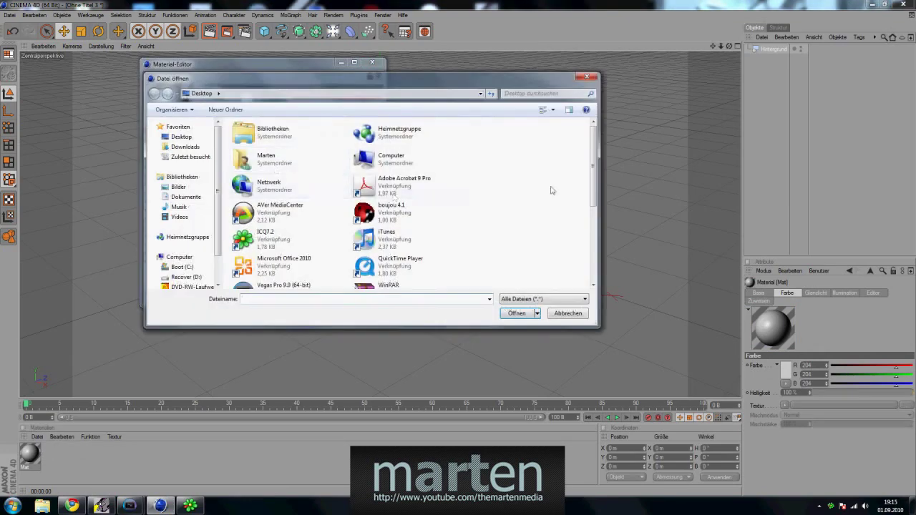
drag(588, 156, 588, 235)
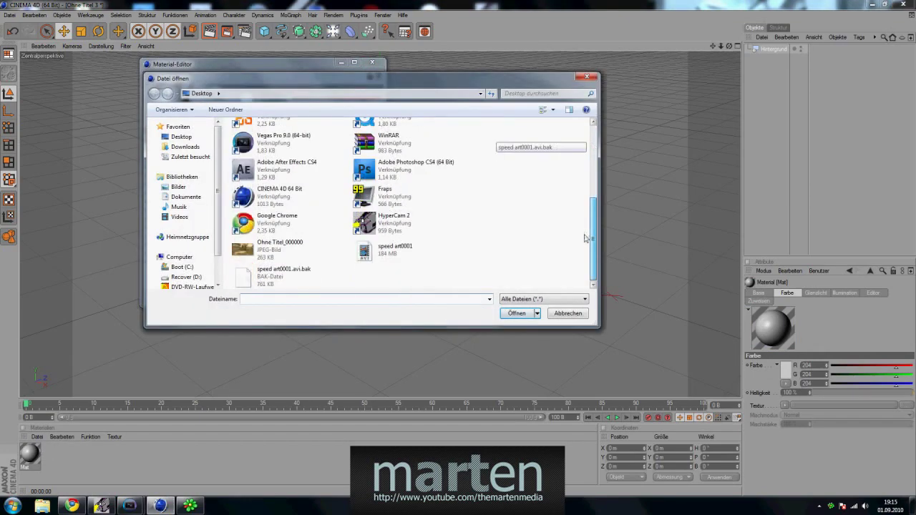
double_click(243, 251)
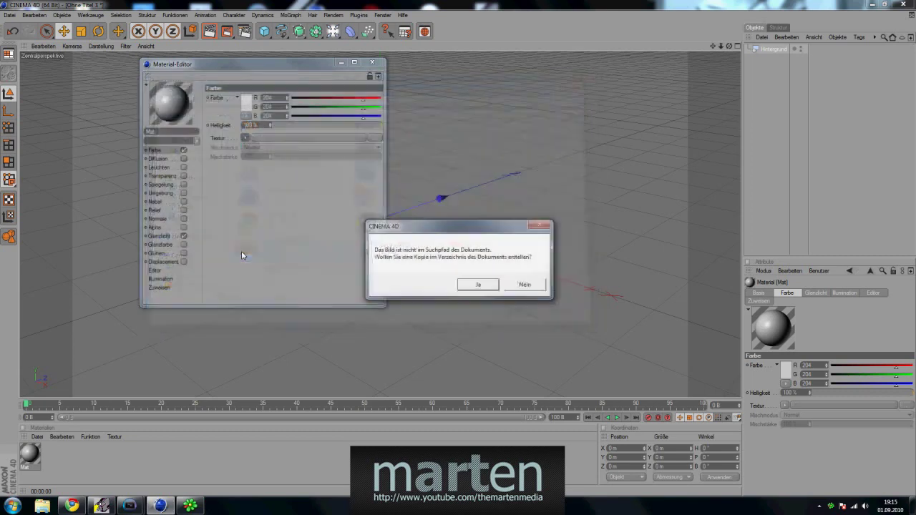
click(523, 284)
click(372, 62)
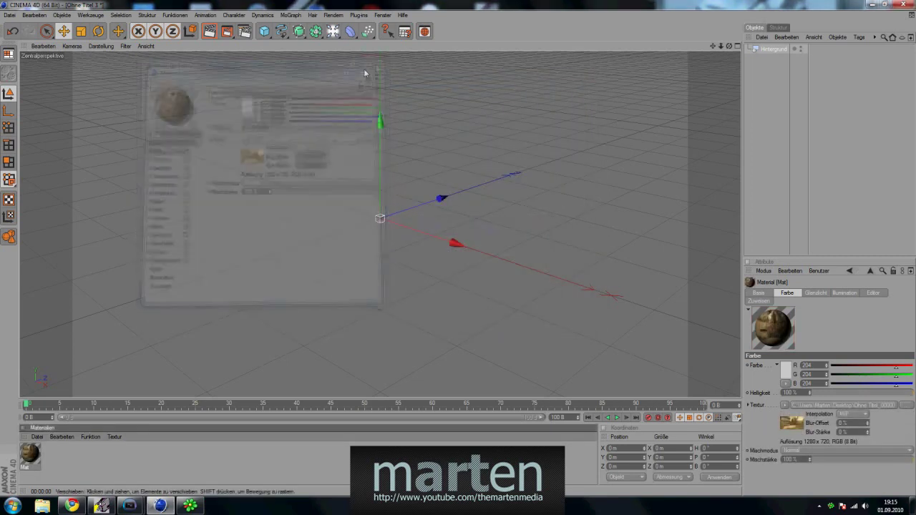
Apply the screenshot material to the Background, orbit the view down to eye level, and add a camera.
drag(36, 458, 767, 50)
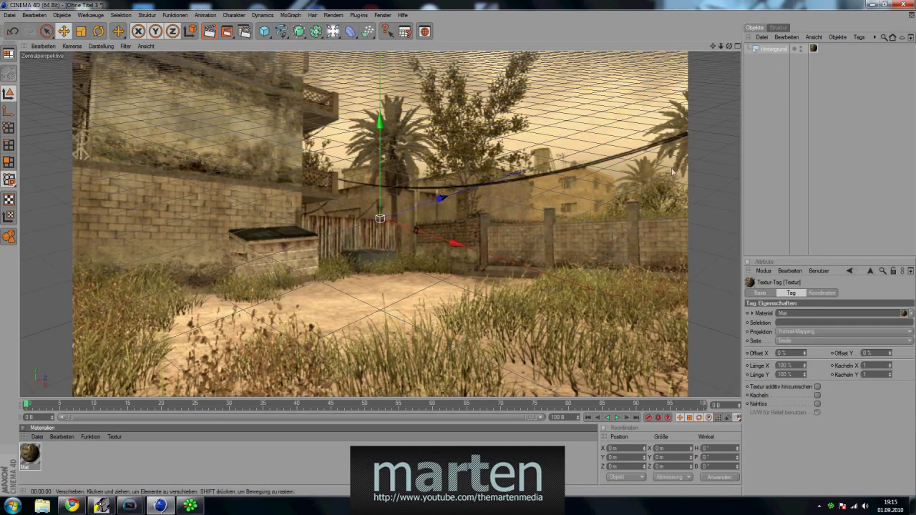
alt+drag(424, 294, 428, 324)
mouse_move(495, 291)
alt+mouse_down()
mouse_move(529, 286)
mouse_move(478, 293)
mouse_move(485, 277)
mouse_move(499, 285)
alt+mouse_up()
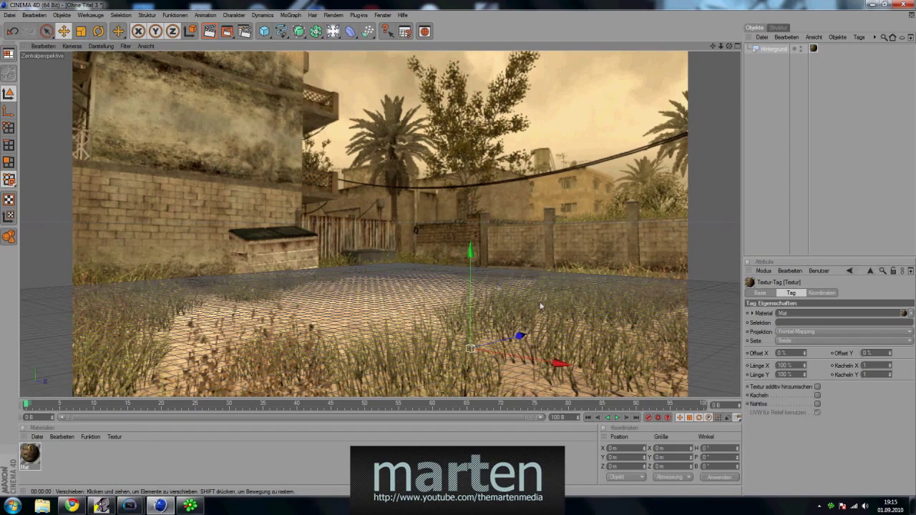
drag(334, 31, 510, 60)
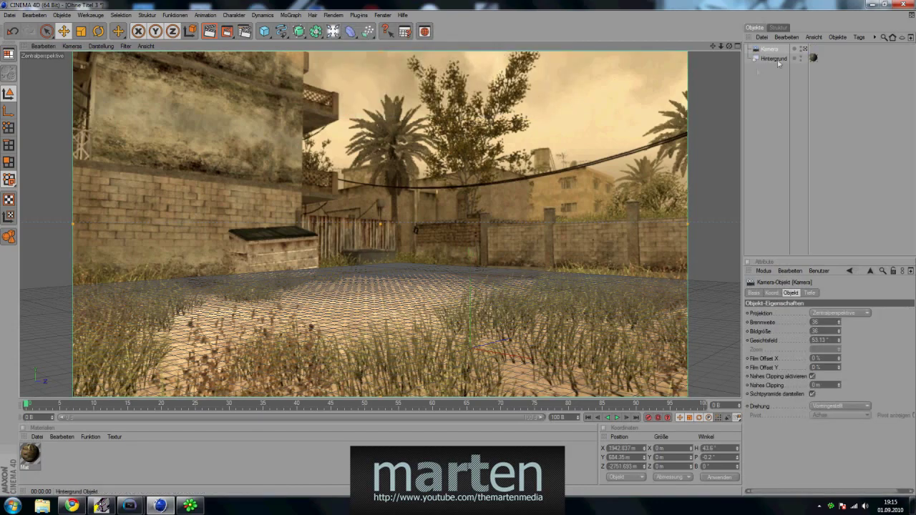
Scale the floor to 10.24 on X (20480 m) and apply the Mat material to it.
drag(334, 30, 433, 78)
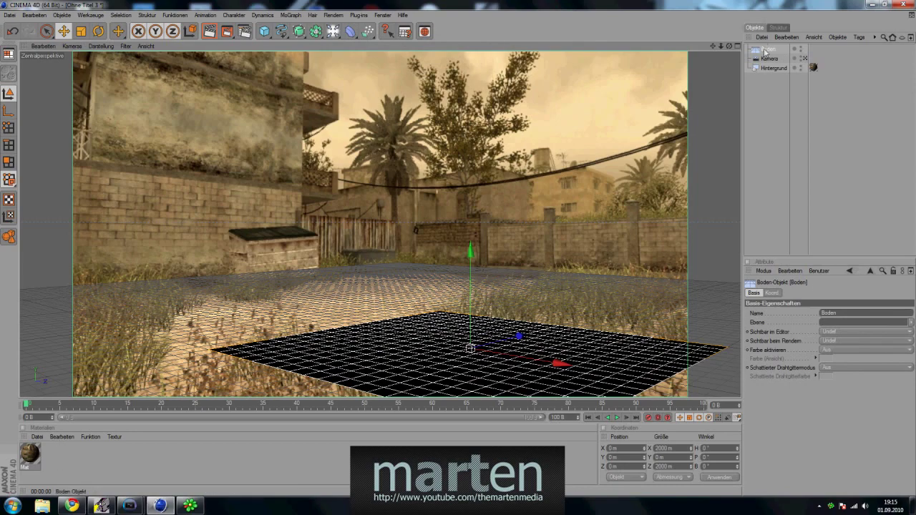
click(772, 293)
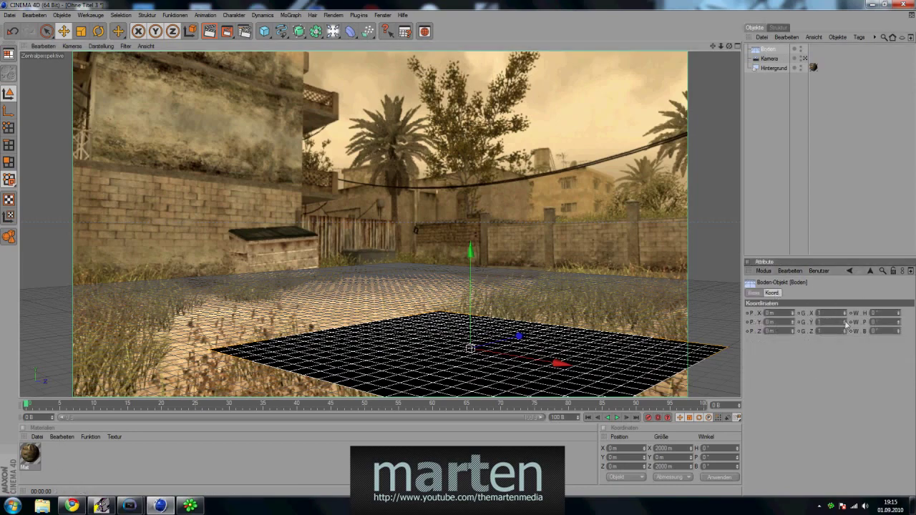
drag(845, 315, 843, 334)
drag(31, 455, 768, 50)
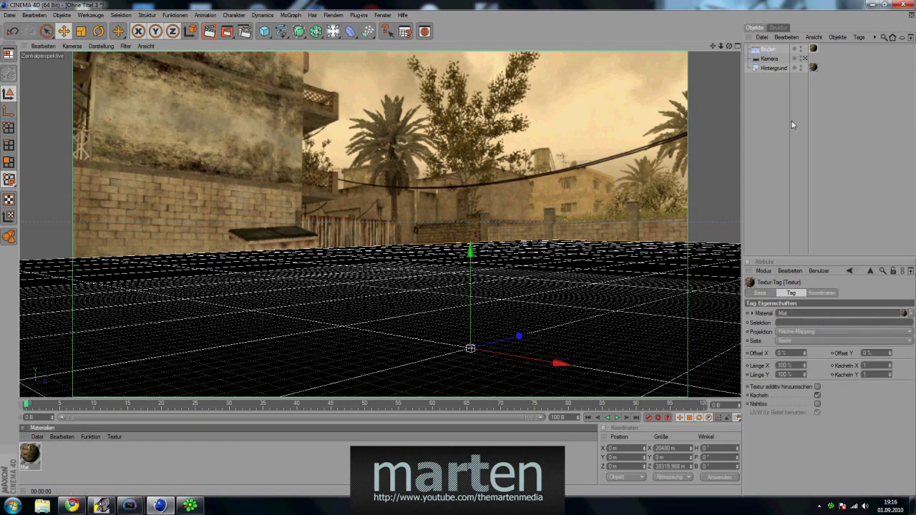
click(806, 333)
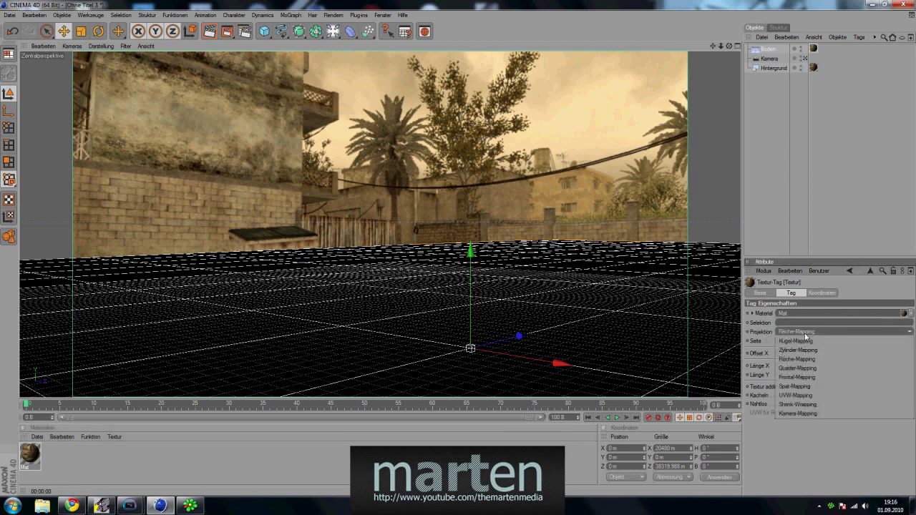
Set the floor texture to Frontal-Mapping and add a Render tag with compositing on, self-shadowing off.
click(814, 377)
right_click(766, 54)
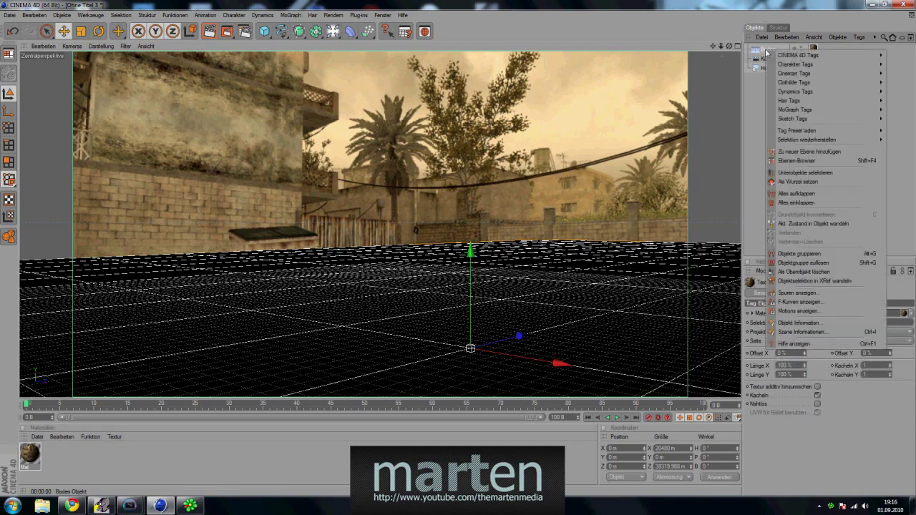
mouse_move(797, 57)
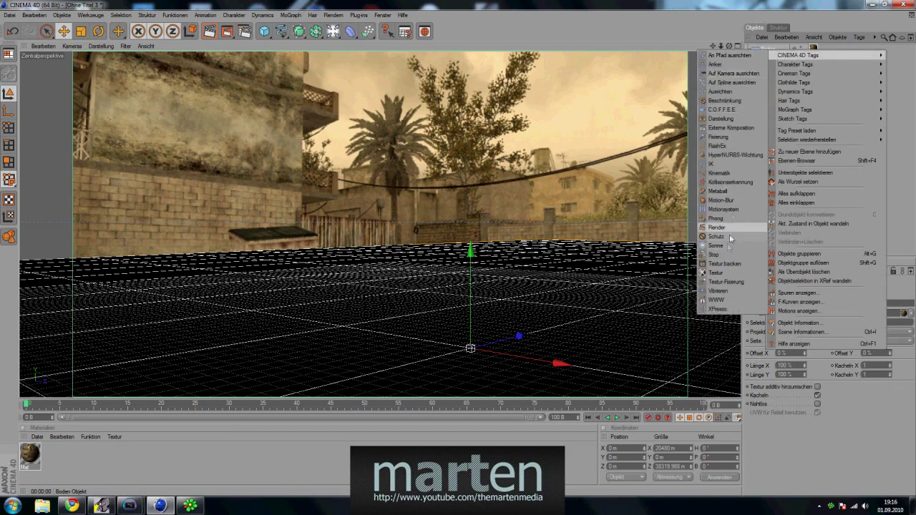
click(728, 227)
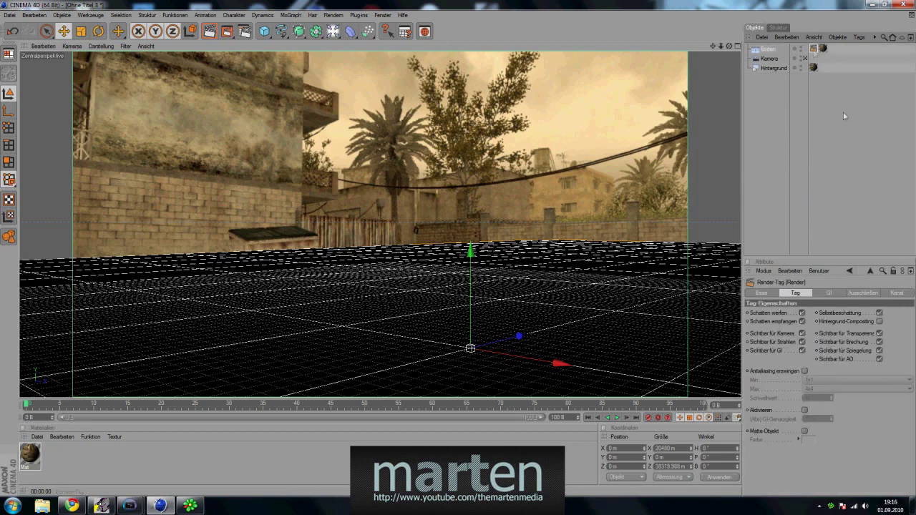
click(879, 312)
click(880, 321)
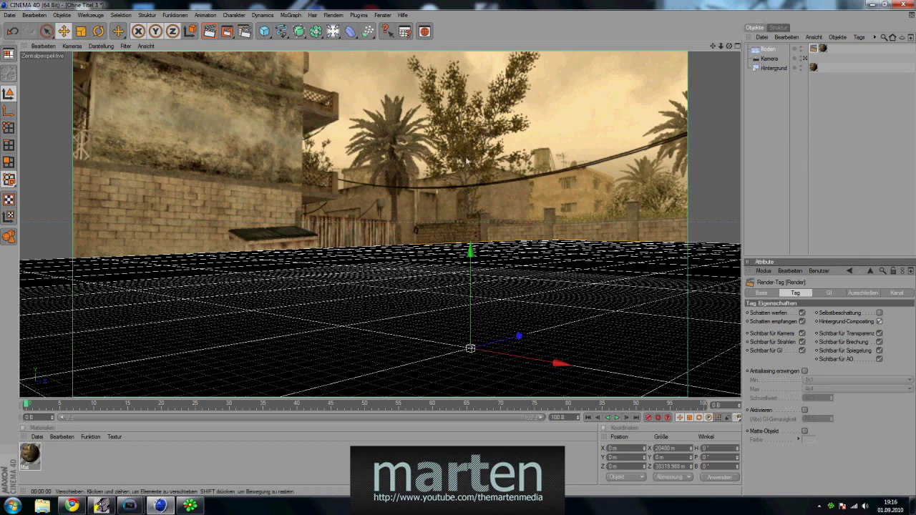
click(737, 45)
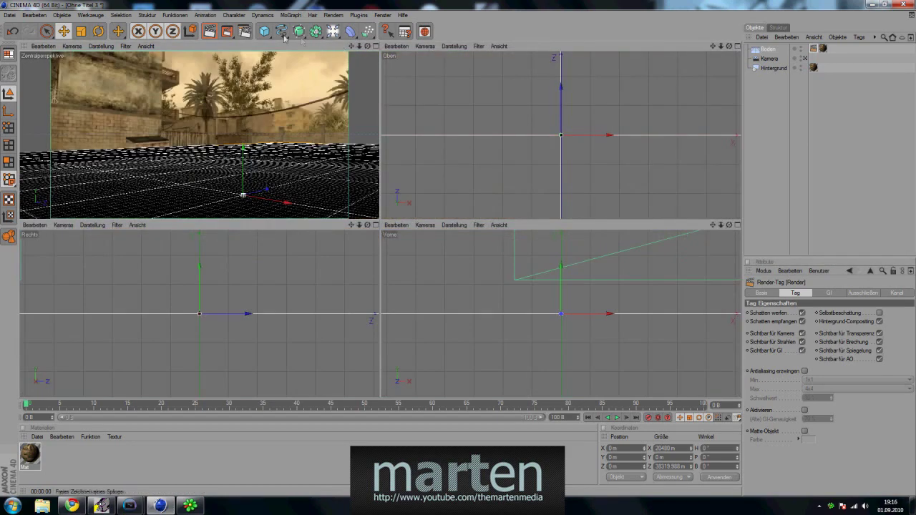
Draw a freehand spline path beside the camera in the Right view.
drag(283, 33, 301, 40)
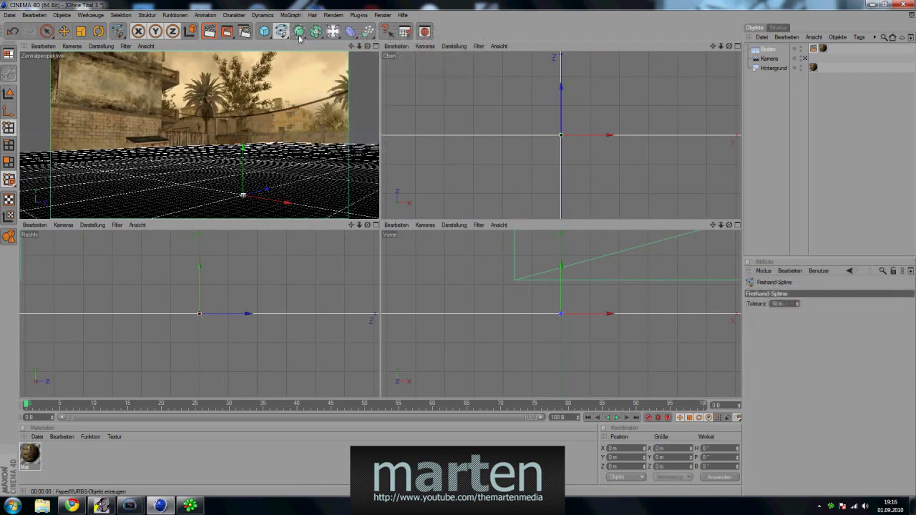
click(230, 308)
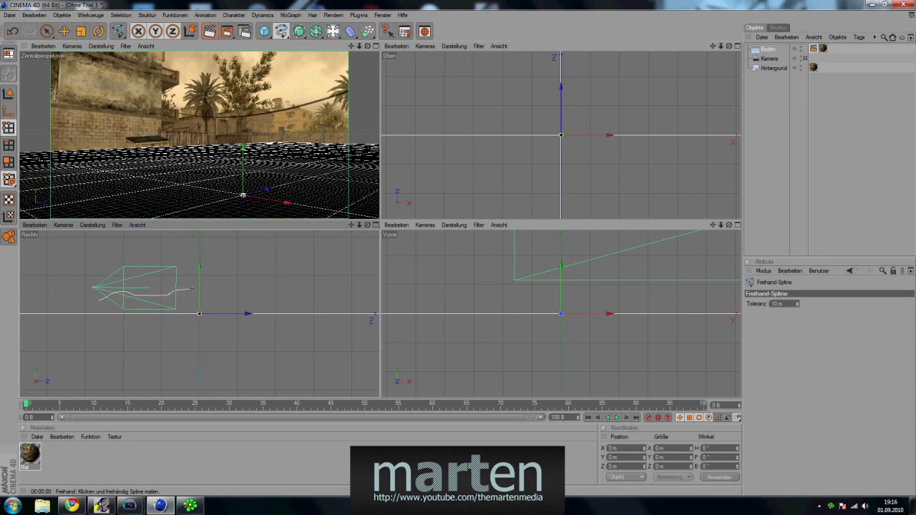
drag(207, 293, 212, 297)
Move the spline's end point up and to the right.
key(e)
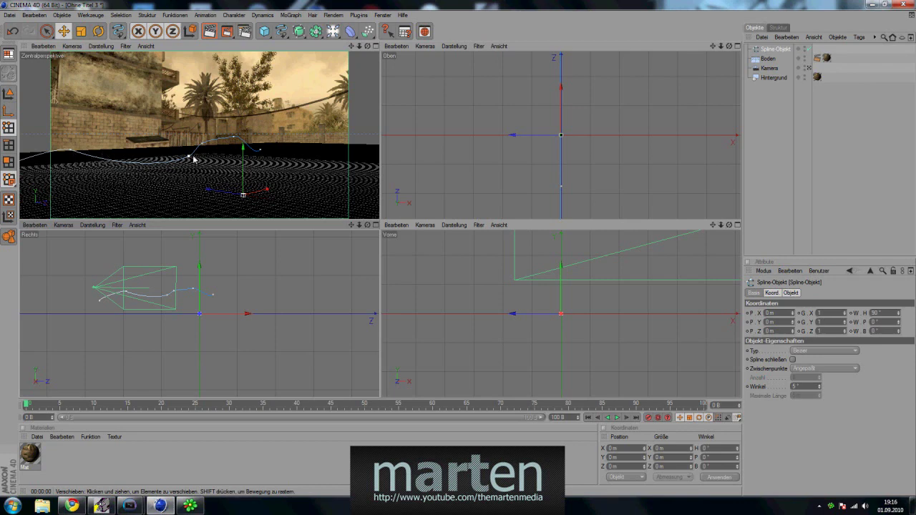
click(260, 150)
drag(261, 148, 281, 154)
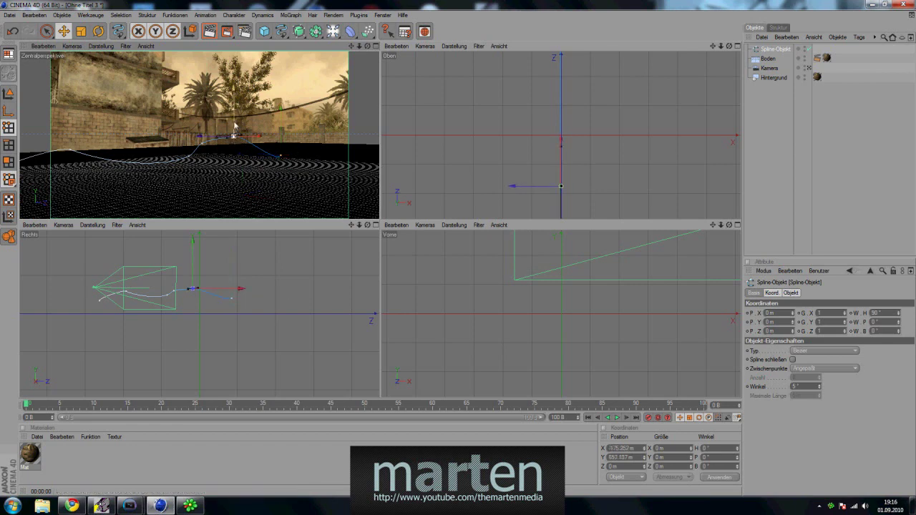
Reposition another spline point and give it Weiche (soft) interpolation.
click(233, 139)
mouse_move(226, 144)
mouse_down()
mouse_move(257, 147)
mouse_move(227, 144)
mouse_up()
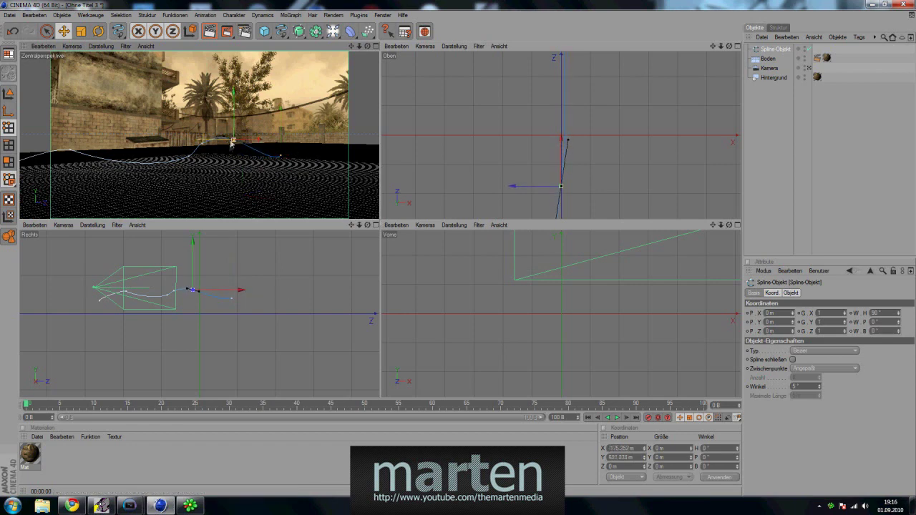
right_click(70, 153)
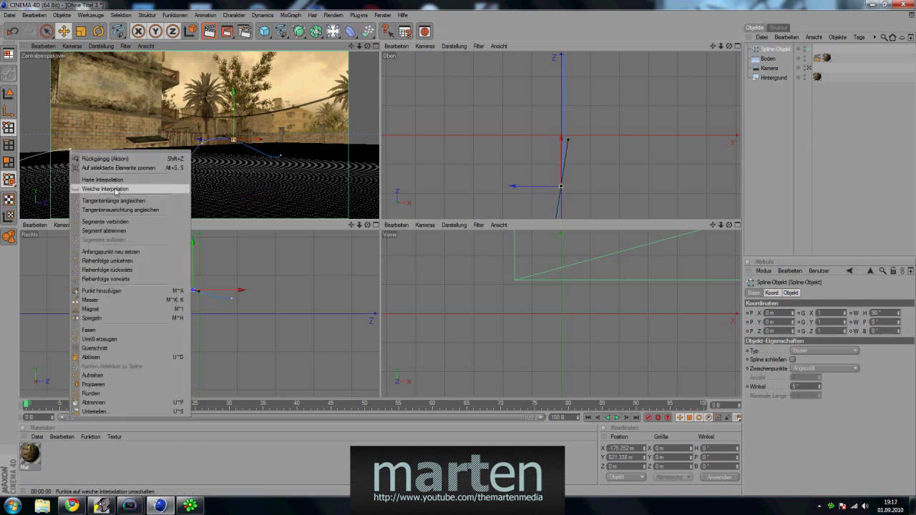
click(115, 189)
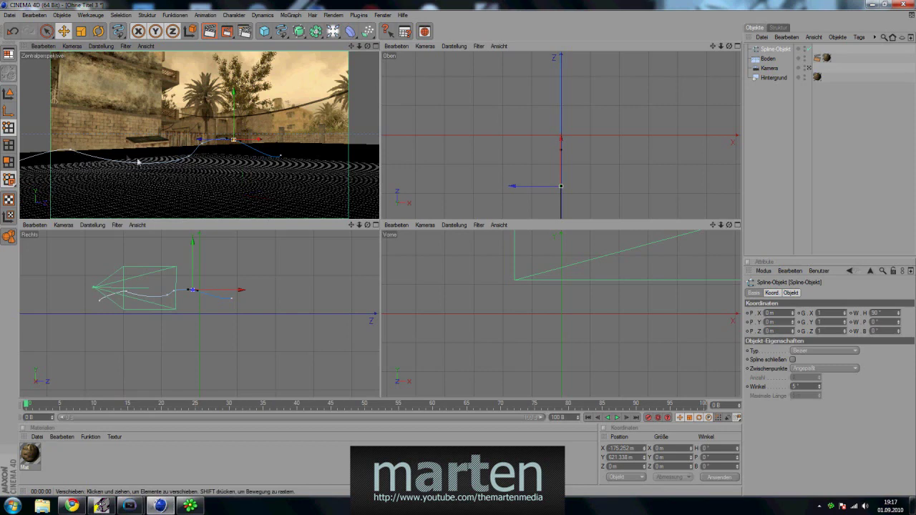
right_click(185, 158)
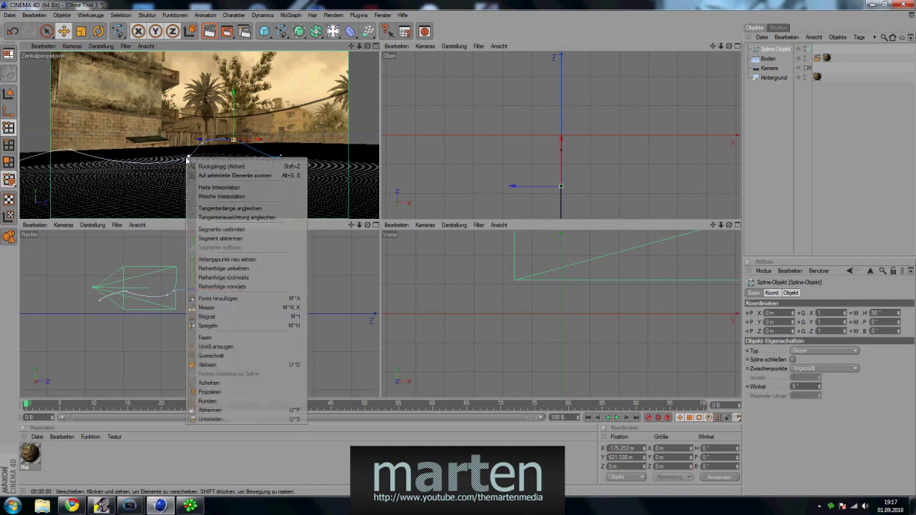
click(221, 197)
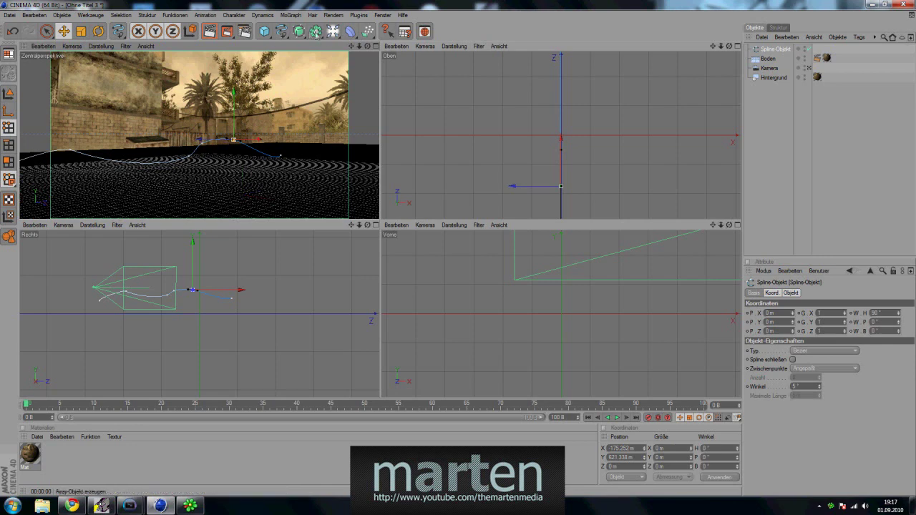
Add a 200 m Circle and a Sweep NURBS, nesting the circle under the sweep.
drag(281, 32, 321, 75)
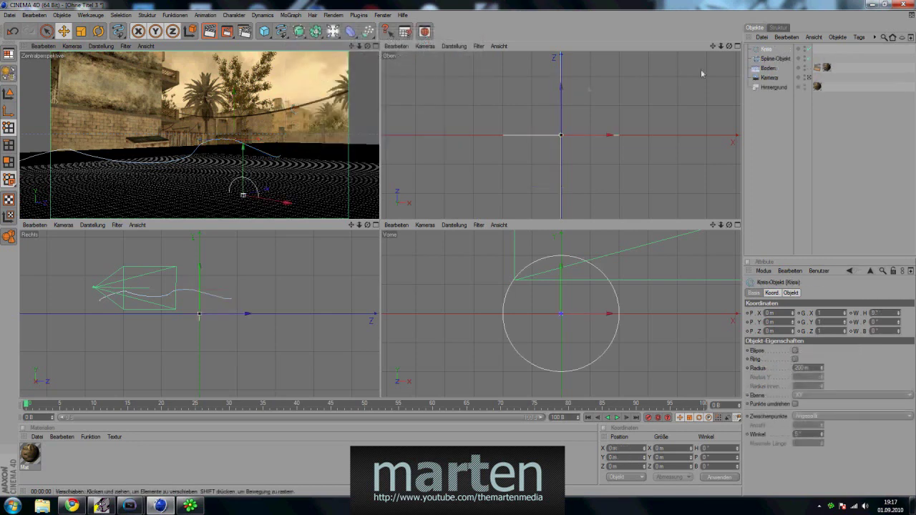
drag(302, 38, 328, 76)
mouse_move(779, 60)
mouse_down()
mouse_move(789, 60)
mouse_move(787, 49)
mouse_up()
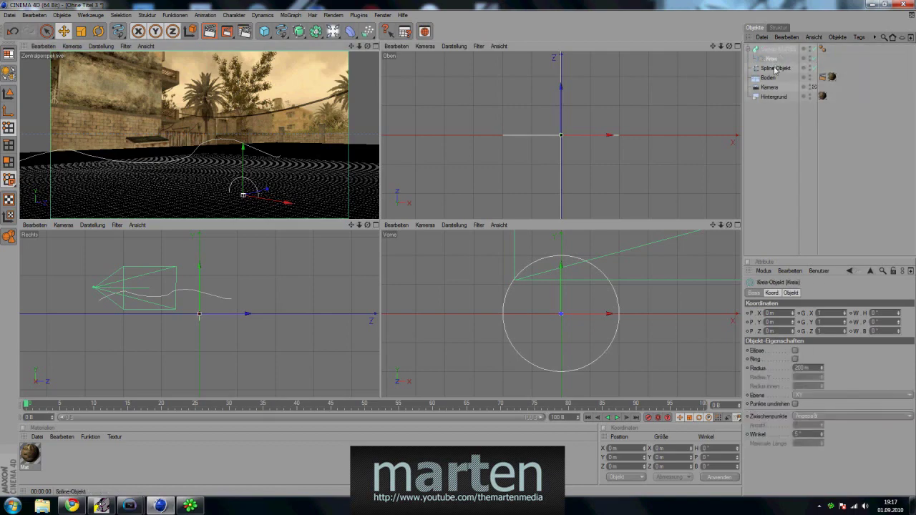
Place the Spline-Objekt inside the Sweep NURBS so the circle sweeps along the path.
click(867, 7)
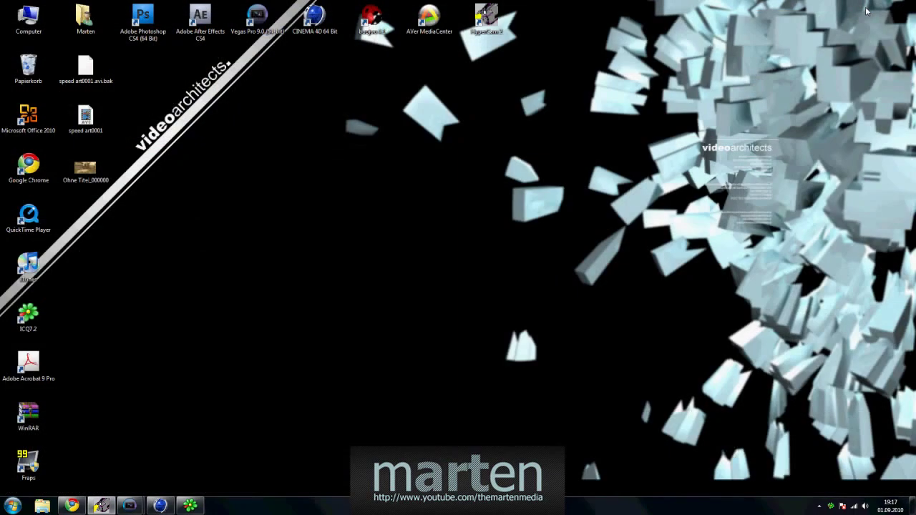
click(159, 506)
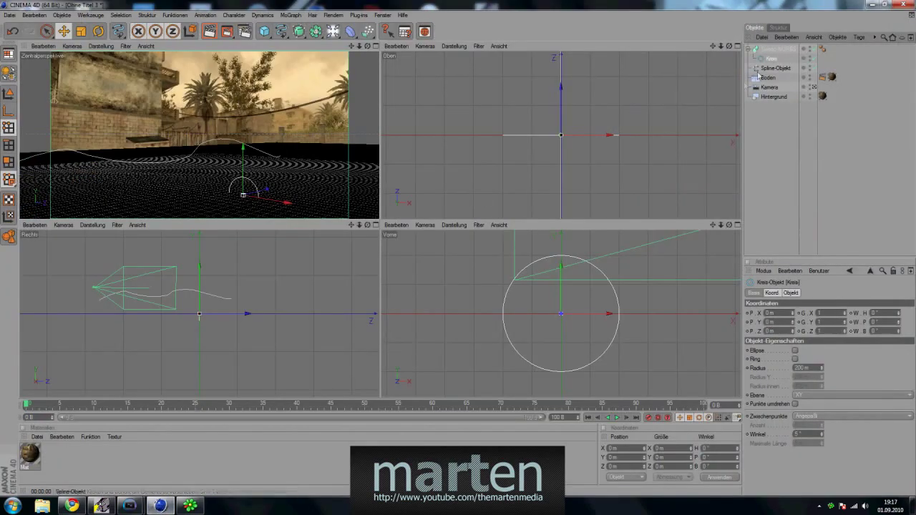
drag(774, 68, 780, 55)
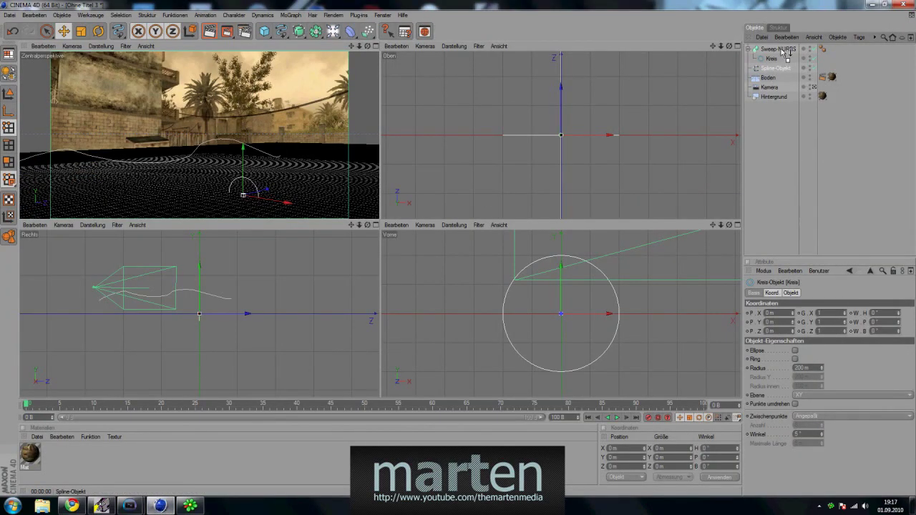
drag(787, 52, 781, 52)
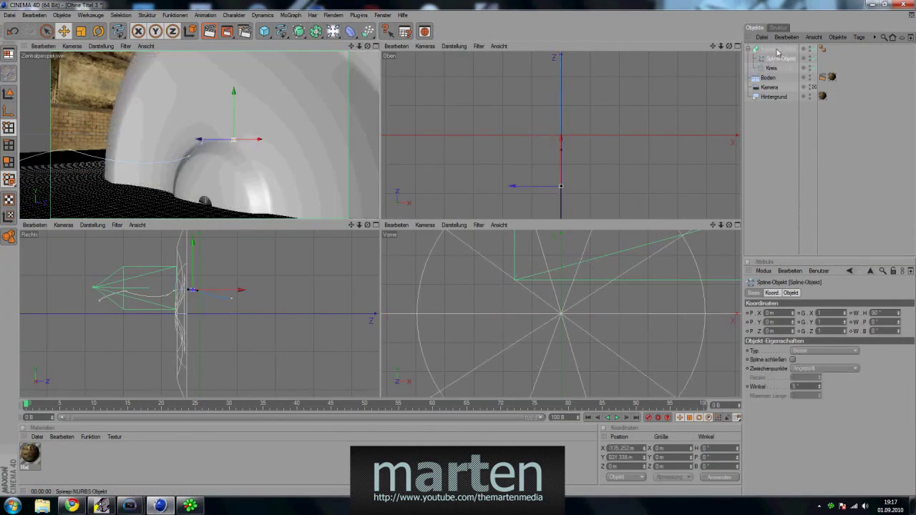
Place the circle before the spline in the sweep and shrink its radius to 17 m for a thin tube.
drag(779, 60, 783, 76)
click(776, 60)
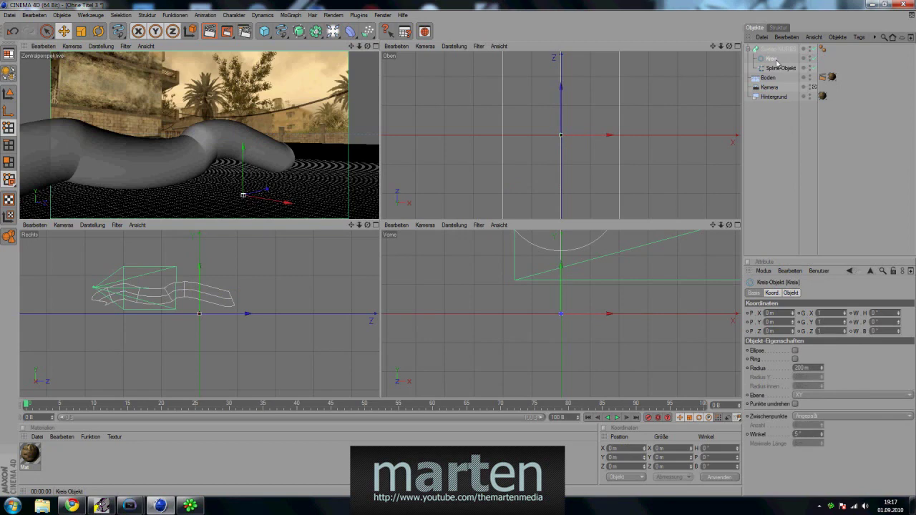
drag(821, 369, 822, 401)
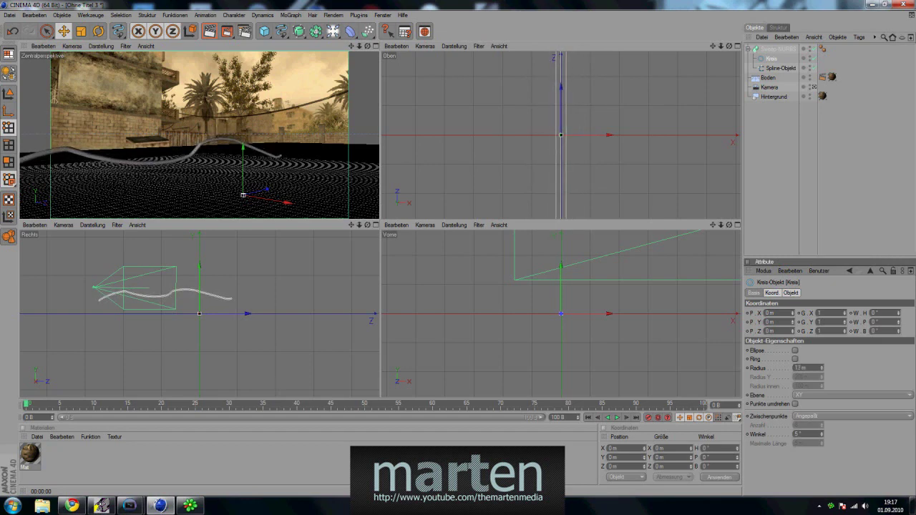
Maximize the perspective view and render the grassy floor and grey tube over the backdrop.
click(376, 45)
click(209, 31)
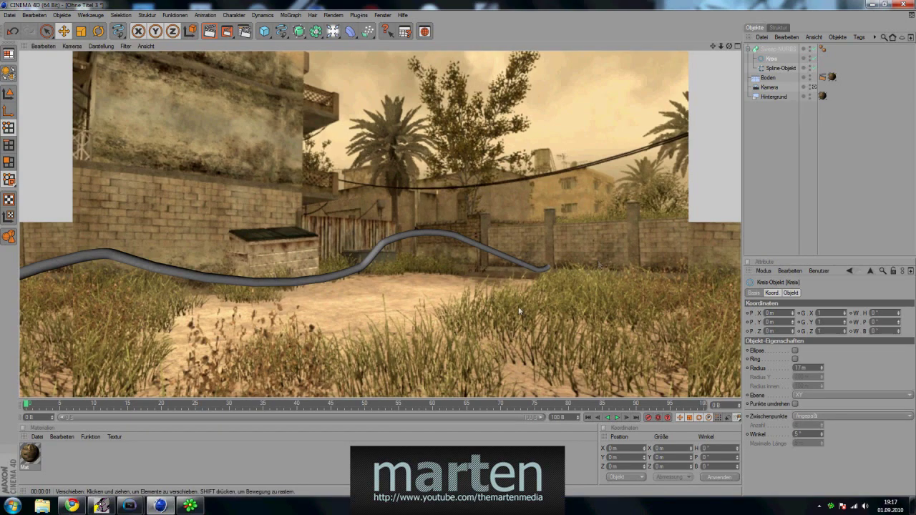
click(333, 31)
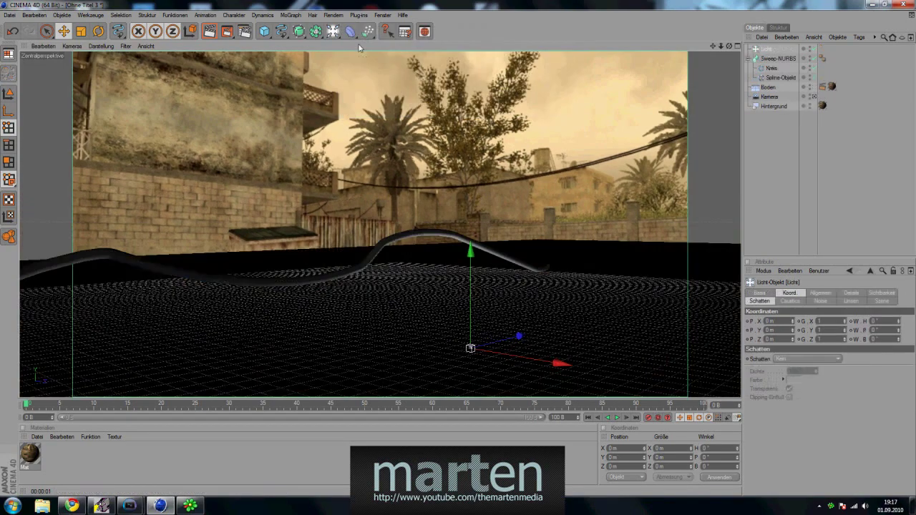
Add a light and raise it high above the scene on Y.
click(360, 39)
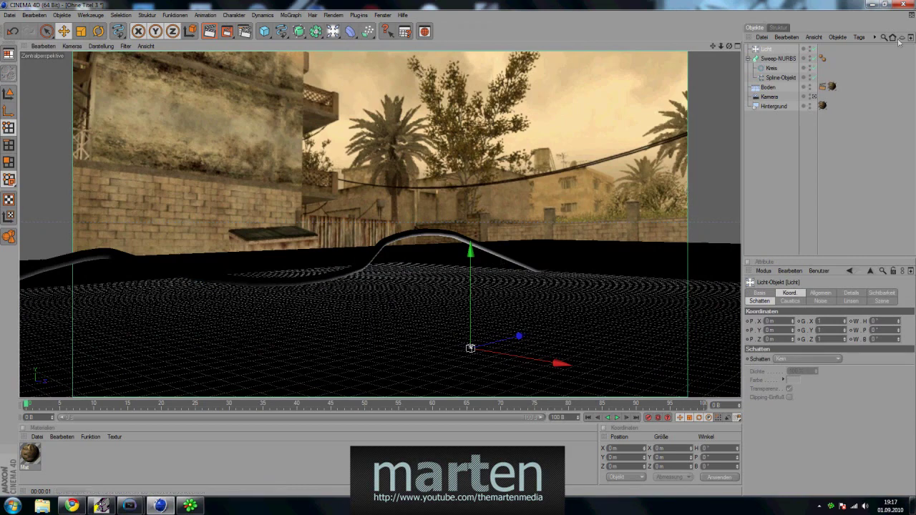
scroll(471, 288, down, 2)
drag(461, 284, 460, 256)
scroll(478, 361, down, 2)
scroll(477, 361, down, 2)
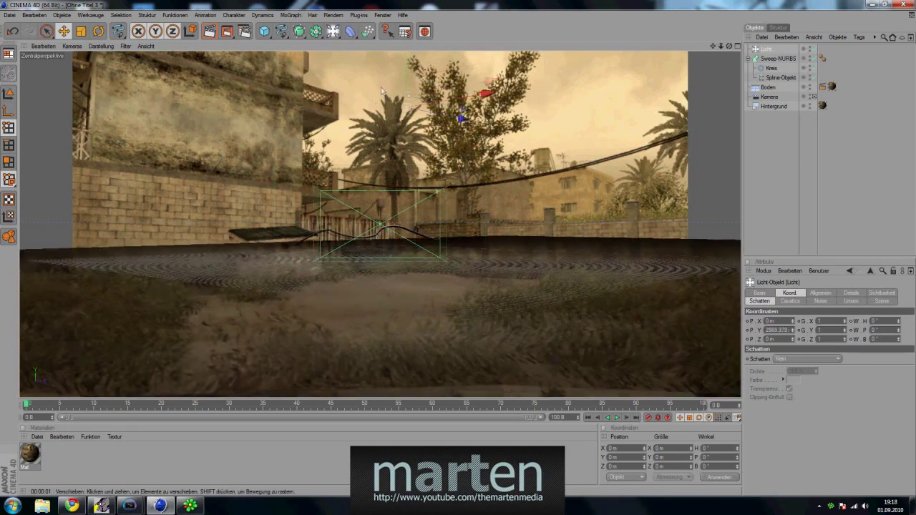
drag(457, 140, 407, 147)
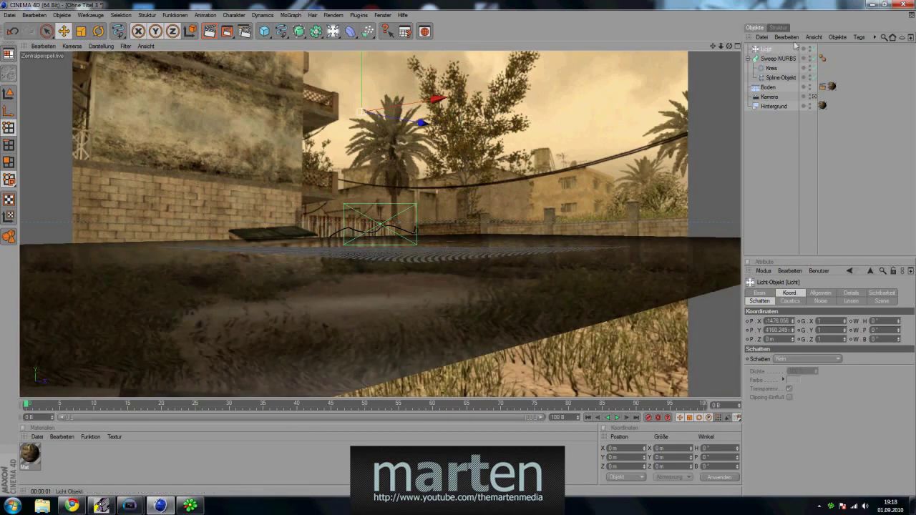
Set the light's shadow to Shadow-Maps (Weich), render through the Kamera, and return to four views.
click(813, 98)
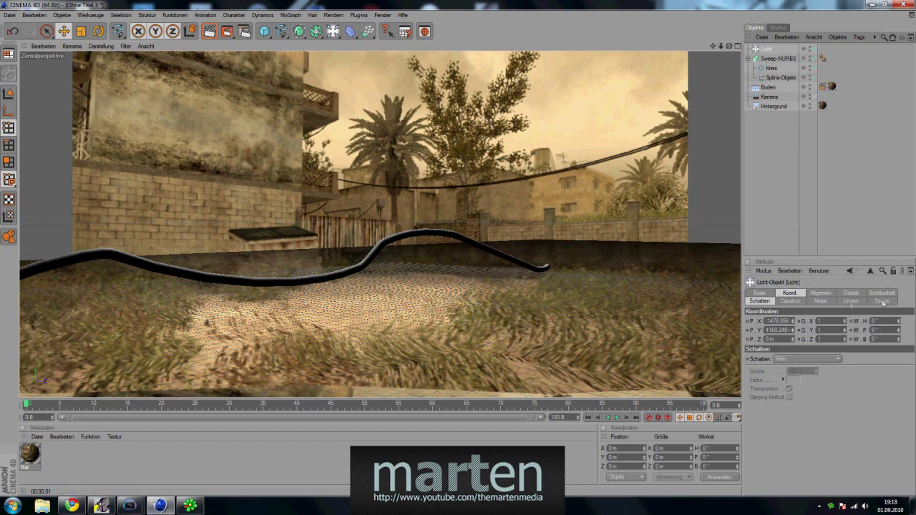
click(767, 304)
click(807, 320)
click(805, 337)
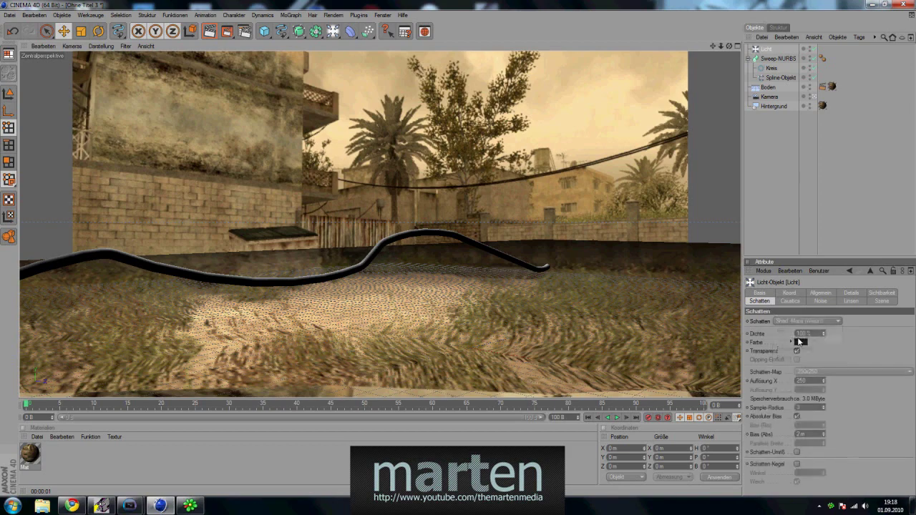
click(210, 30)
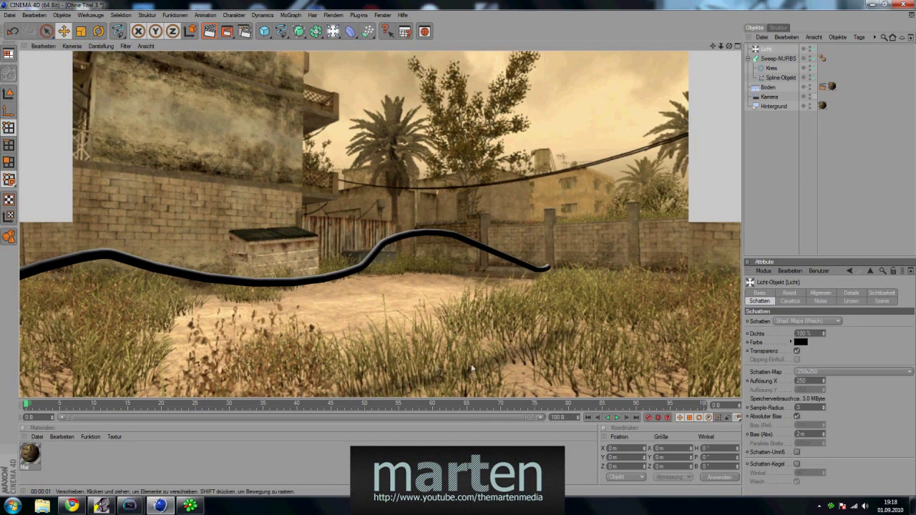
middle_click(366, 155)
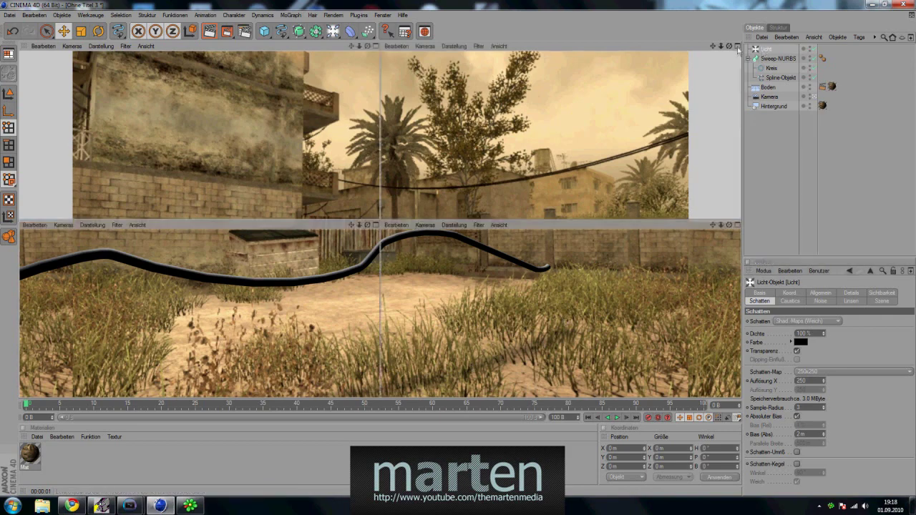
Move the light so the tube casts a floor shadow, and re-render the maximized camera view.
drag(286, 158, 261, 142)
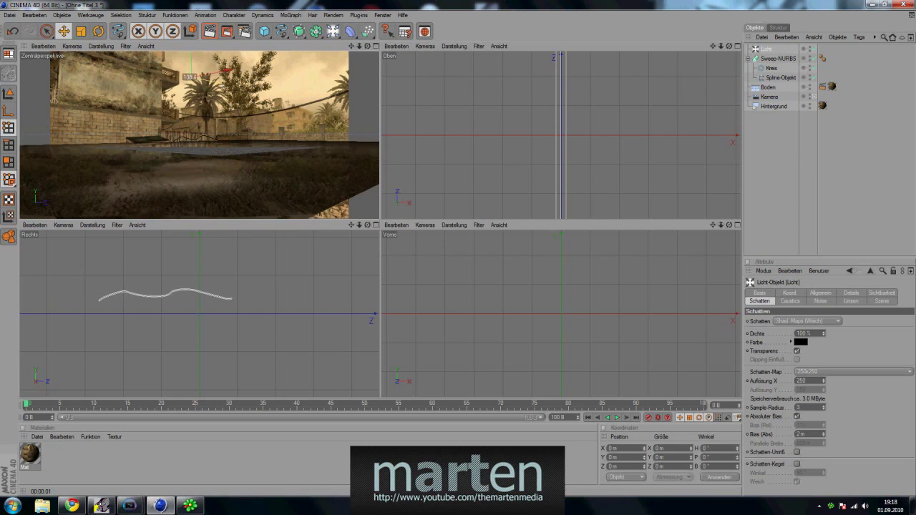
drag(230, 84, 254, 84)
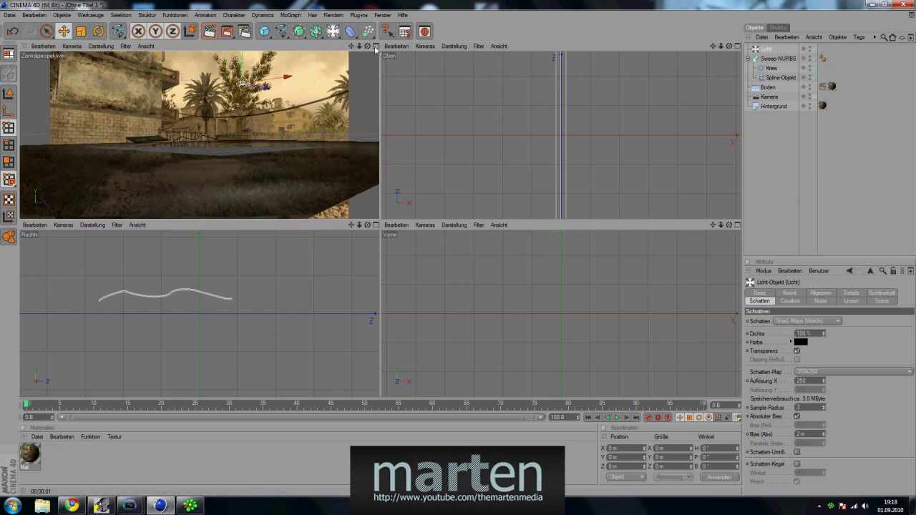
click(375, 46)
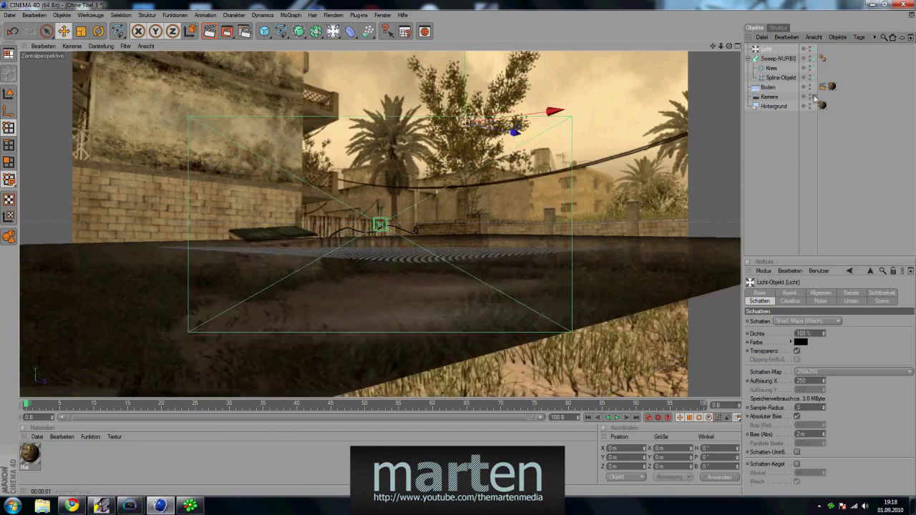
click(814, 97)
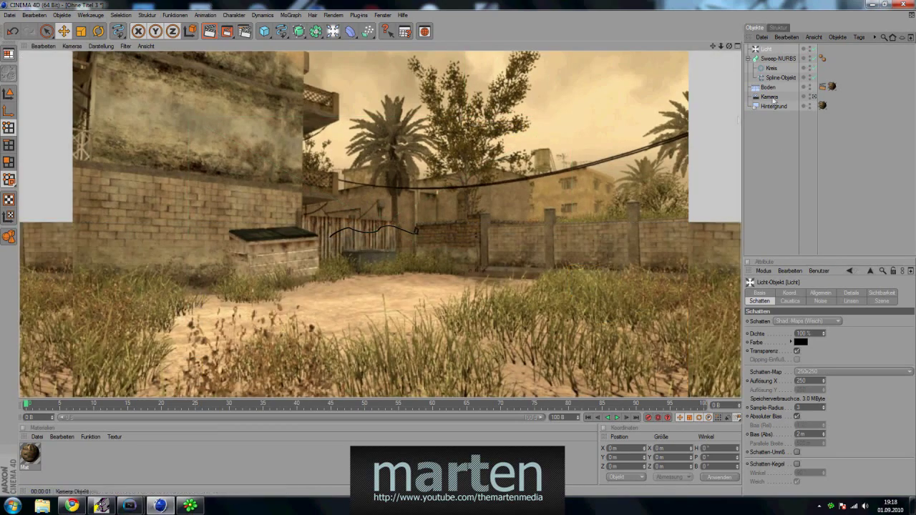
click(814, 97)
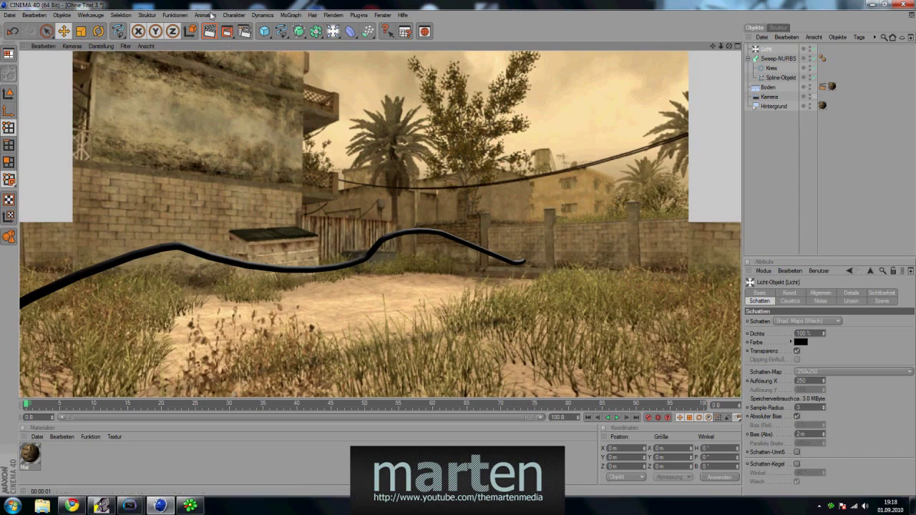
click(770, 60)
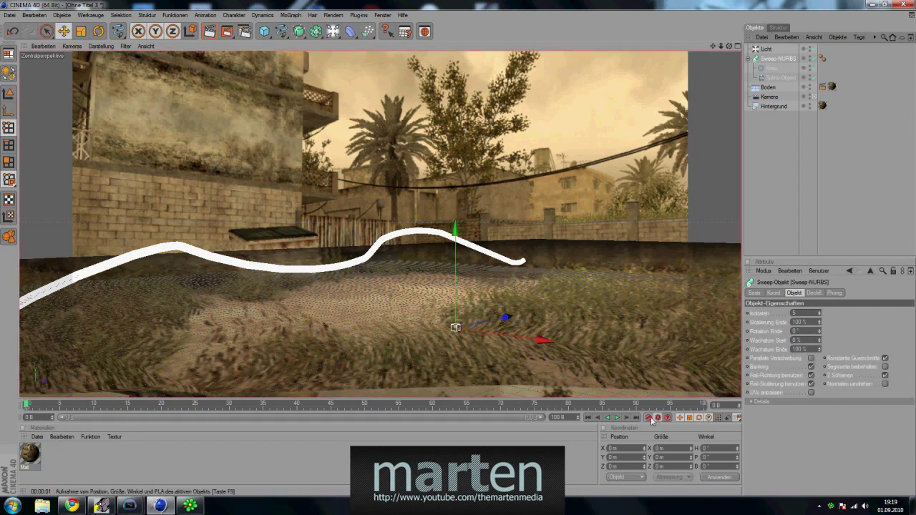
Keyframe the sweep's Wachstum Ende at 0 % on frame 0 and 100 % on frame 60.
click(795, 349)
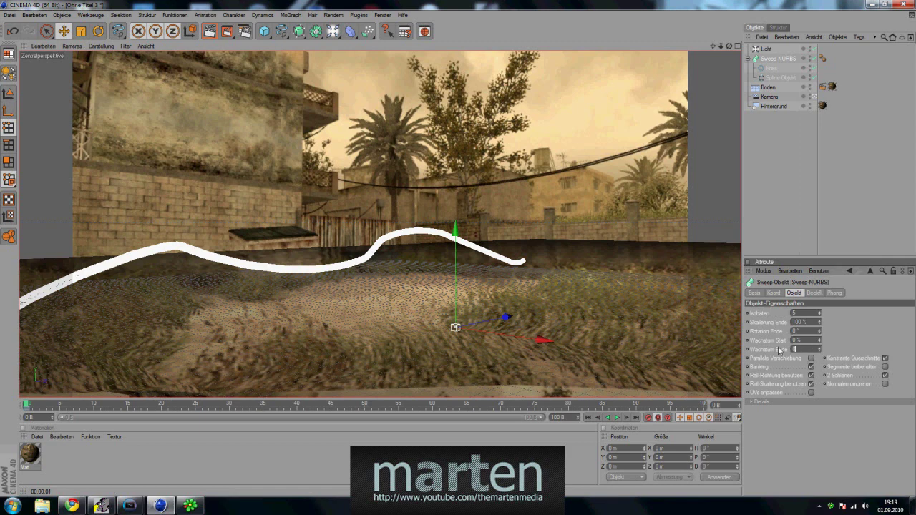
text(0)
key(Return)
drag(26, 403, 431, 405)
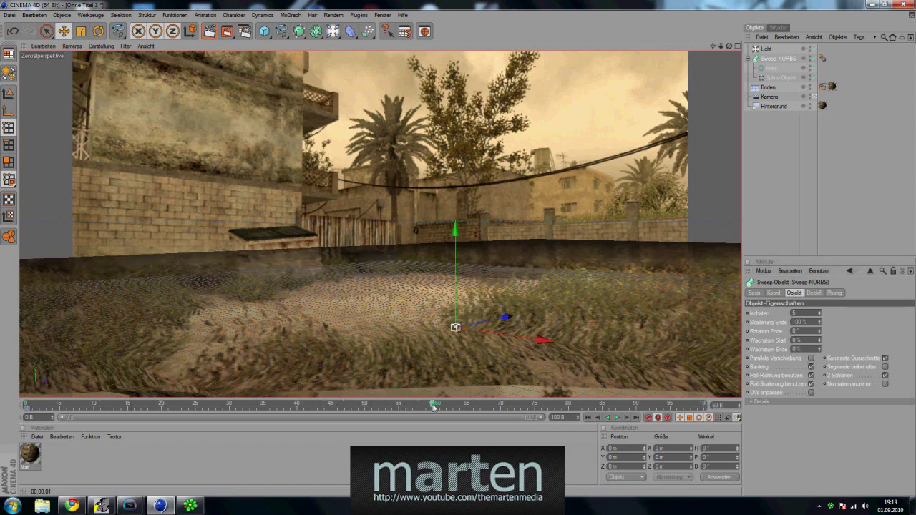
click(796, 349)
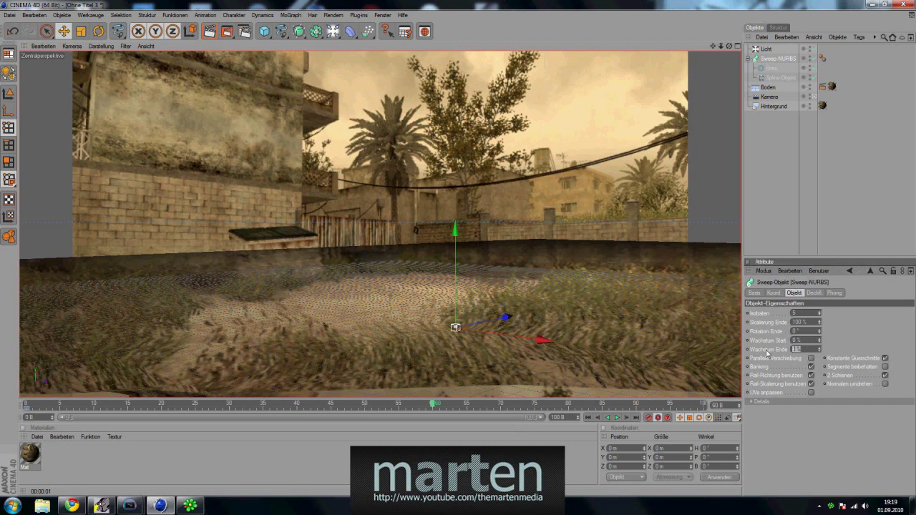
text(100)
key(Return)
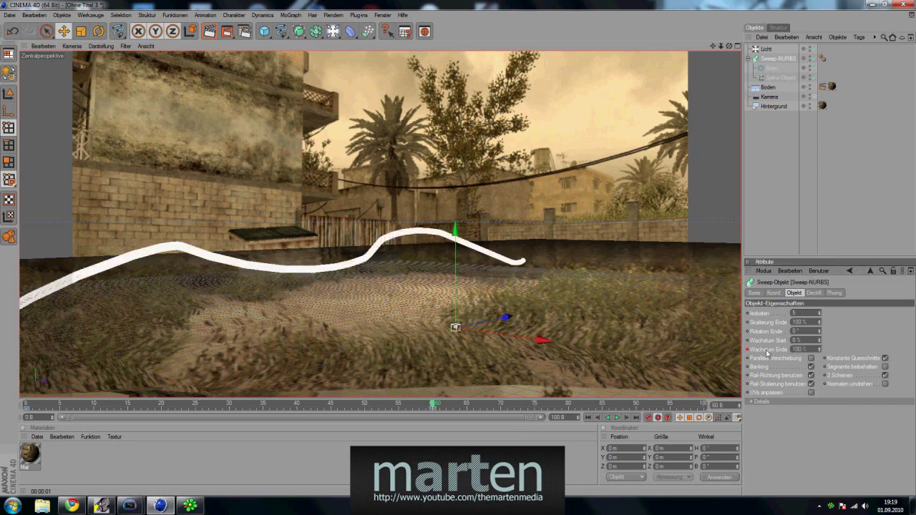
Scrub and play the growth animation from the start, then render the current frame.
mouse_move(432, 403)
mouse_down()
mouse_move(26, 404)
mouse_move(432, 402)
mouse_up()
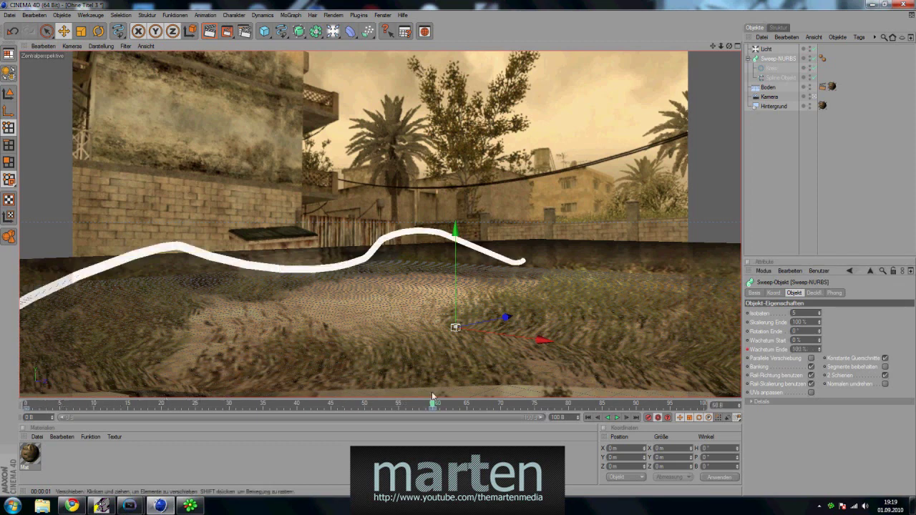
click(588, 417)
click(617, 417)
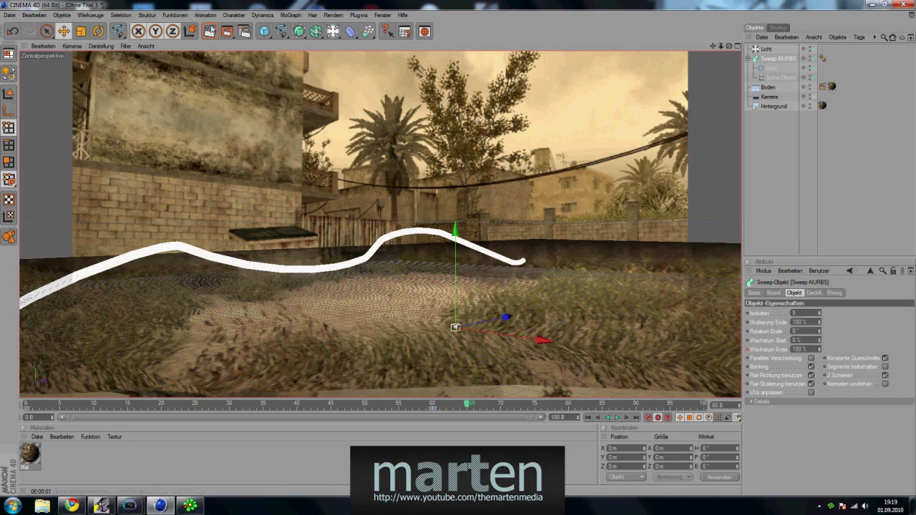
click(208, 32)
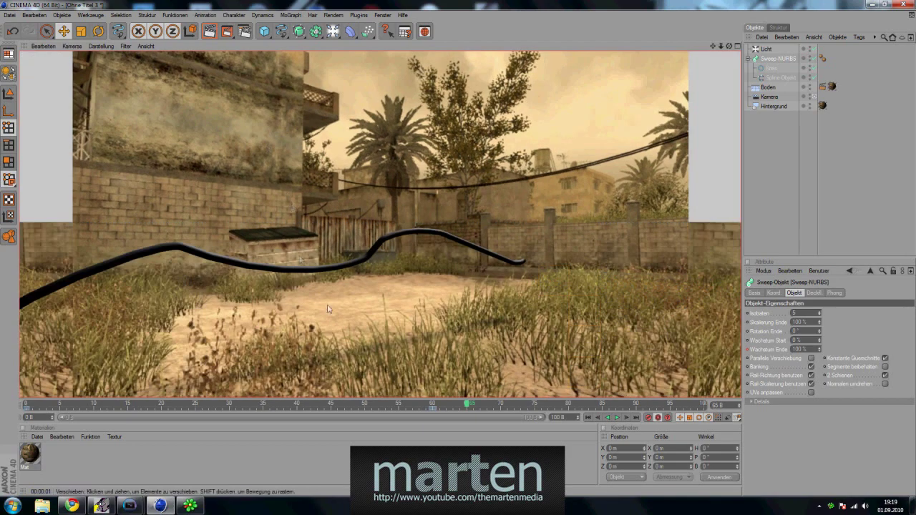